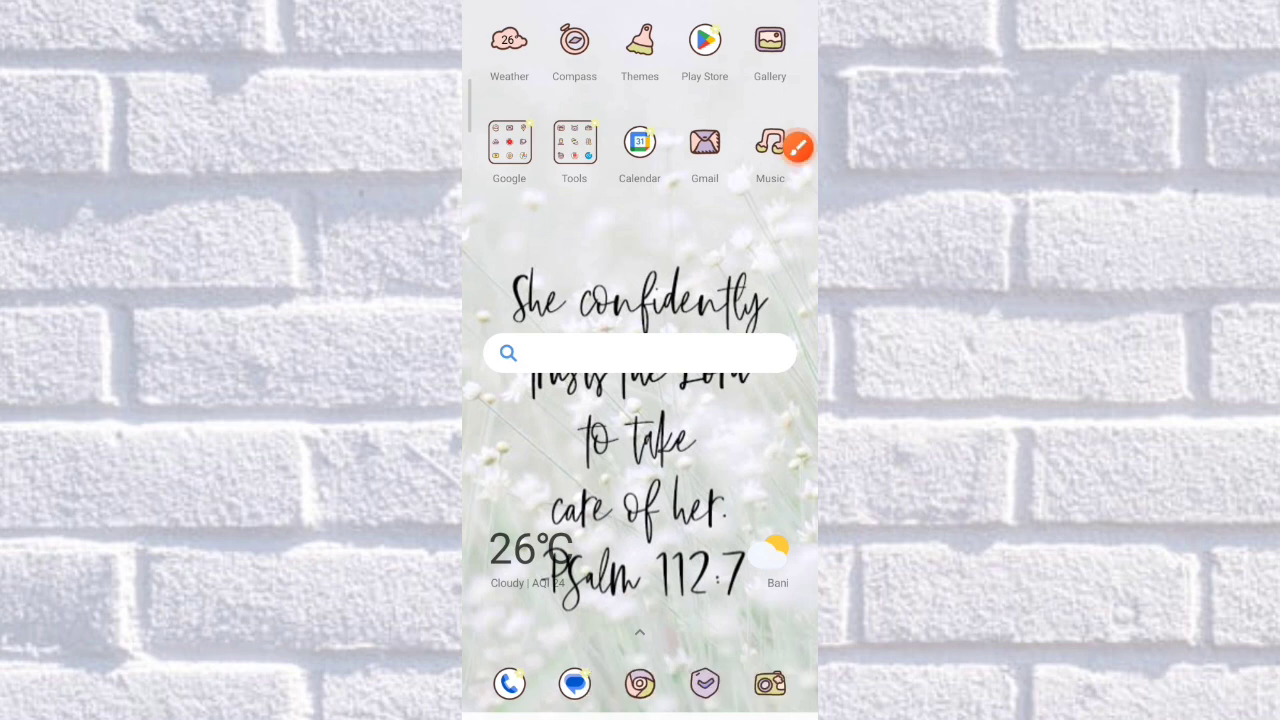
Search the app drawer for 'fire' and launch Firefox
{"action": "left_click_drag", "start_coordinate": [640, 600], "coordinate": [640, 300]}
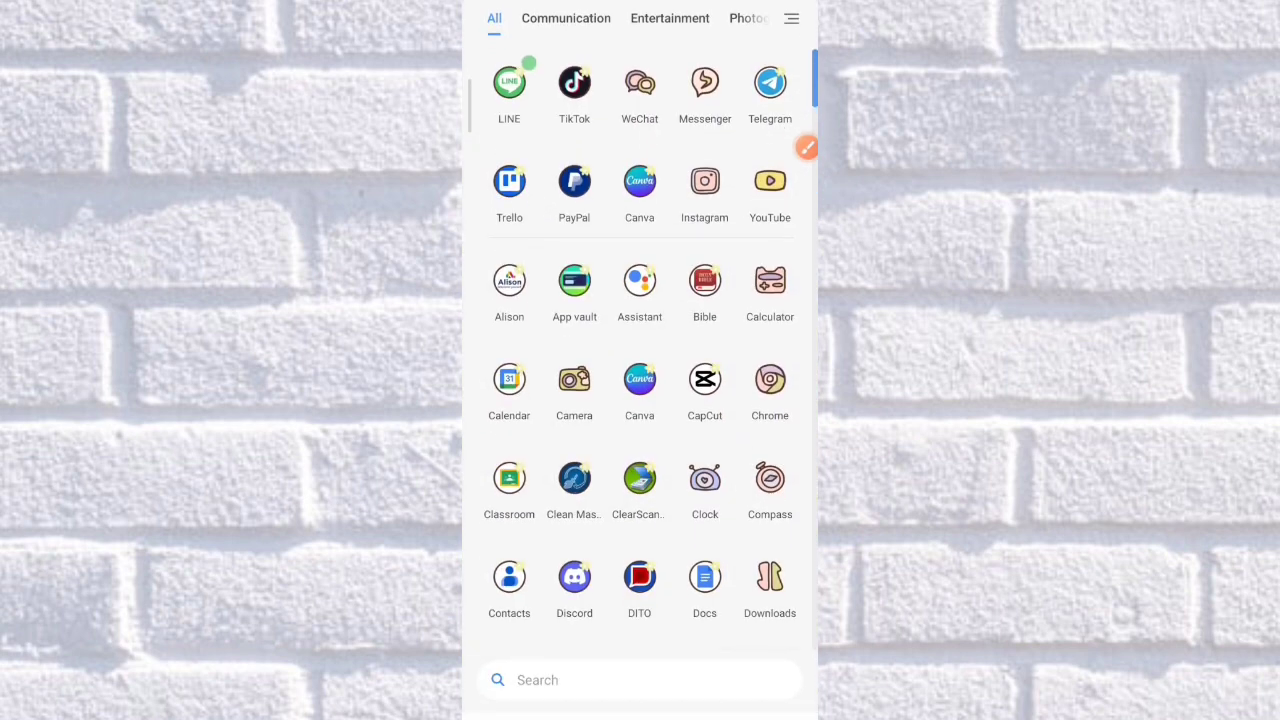
{"action": "left_click", "coordinate": [640, 677]}
{"action": "type", "text": "fi"}
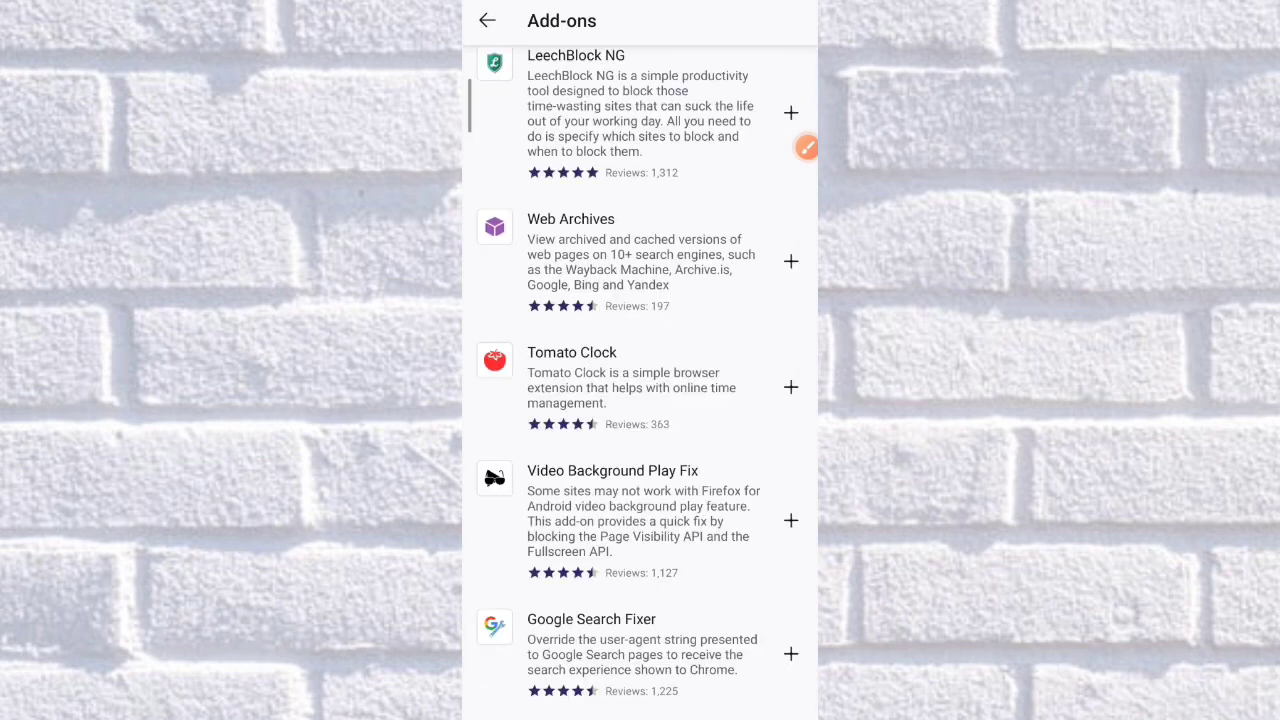
Leave the Add-ons page for the Firefox start page and bring up the main menu
{"action": "left_click", "coordinate": [487, 20]}
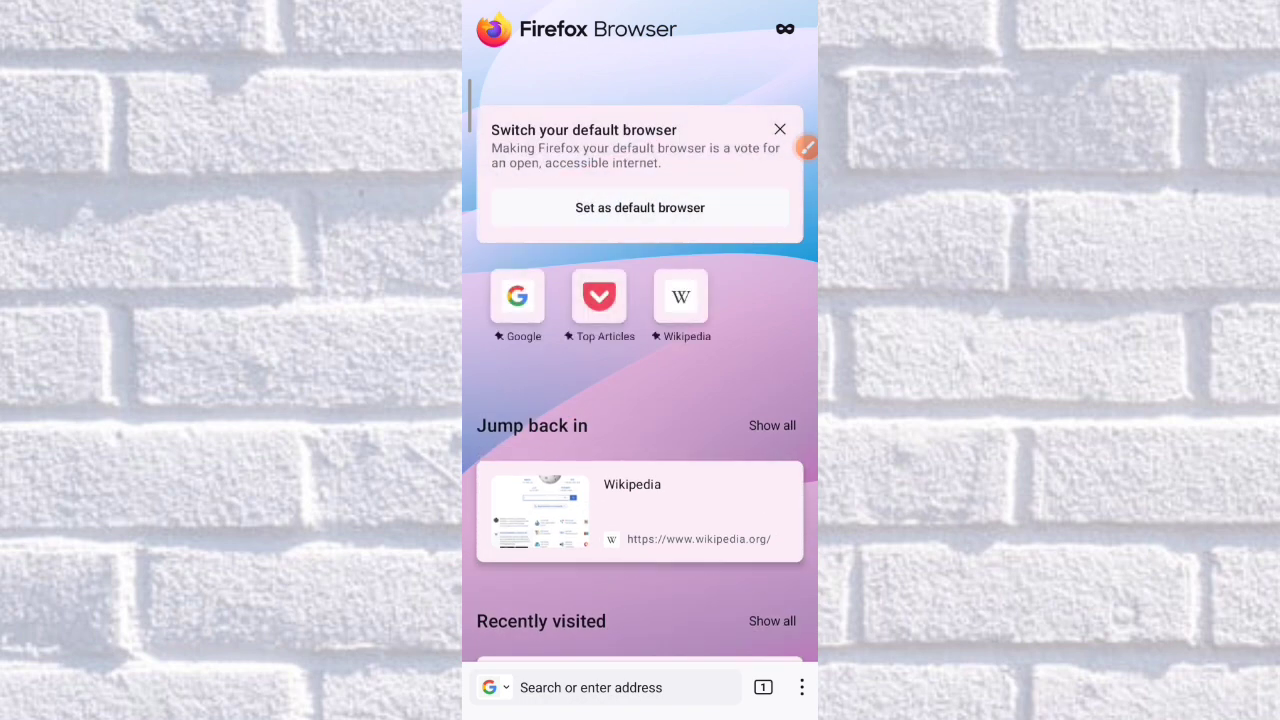
{"action": "mouse_move", "coordinate": [806, 147]}
{"action": "left_mouse_down"}
{"action": "mouse_move", "coordinate": [790, 662]}
{"action": "mouse_move", "coordinate": [797, 491]}
{"action": "left_mouse_up"}
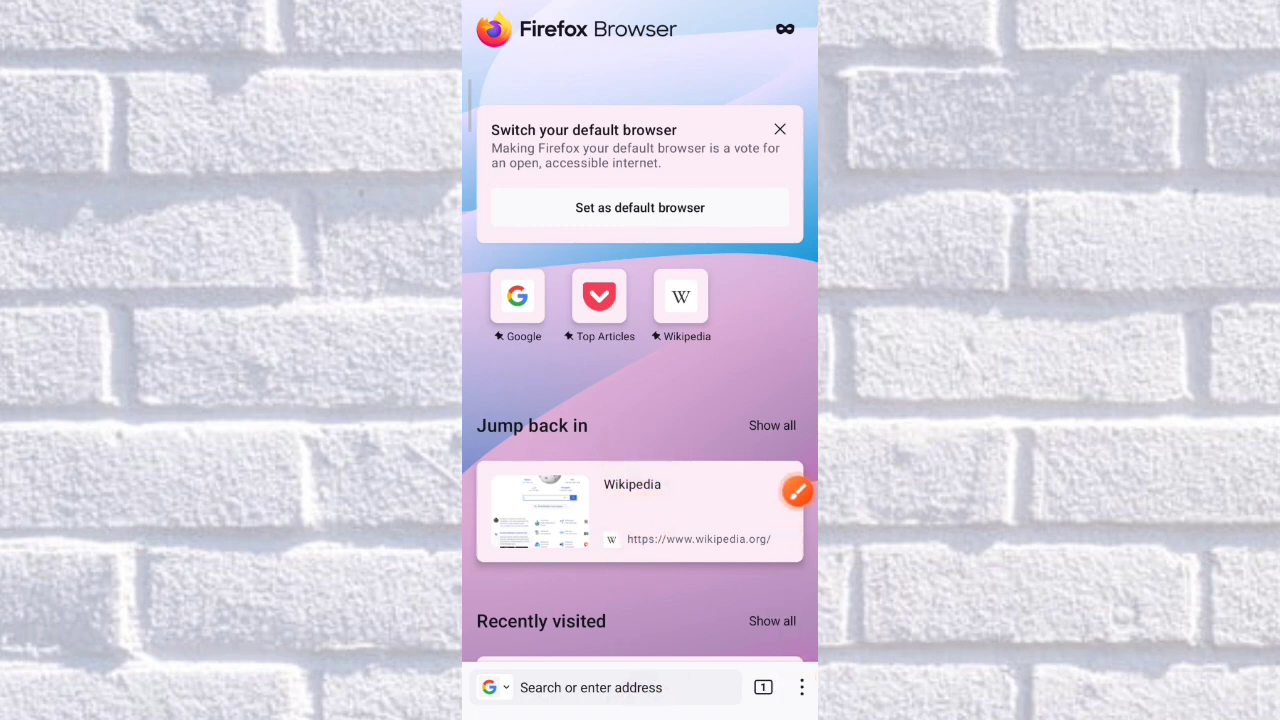
{"action": "left_click", "coordinate": [801, 687]}
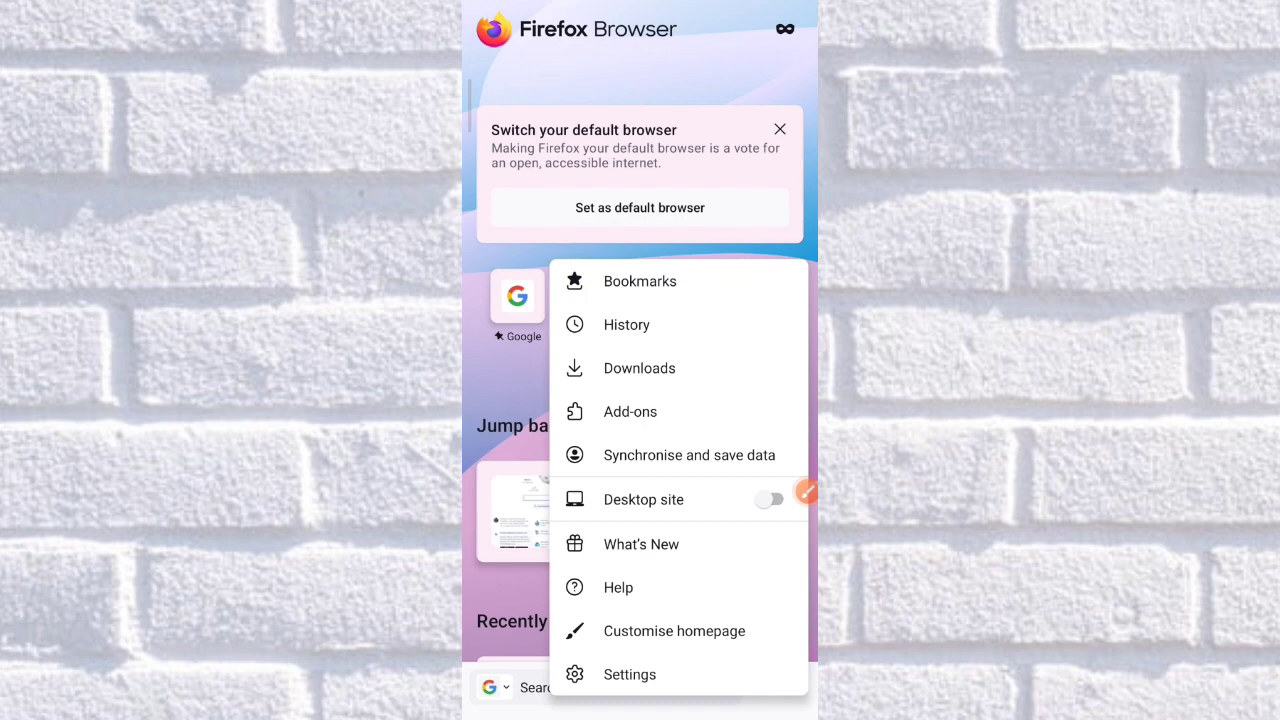
{"action": "left_click_drag", "start_coordinate": [806, 491], "coordinate": [558, 412]}
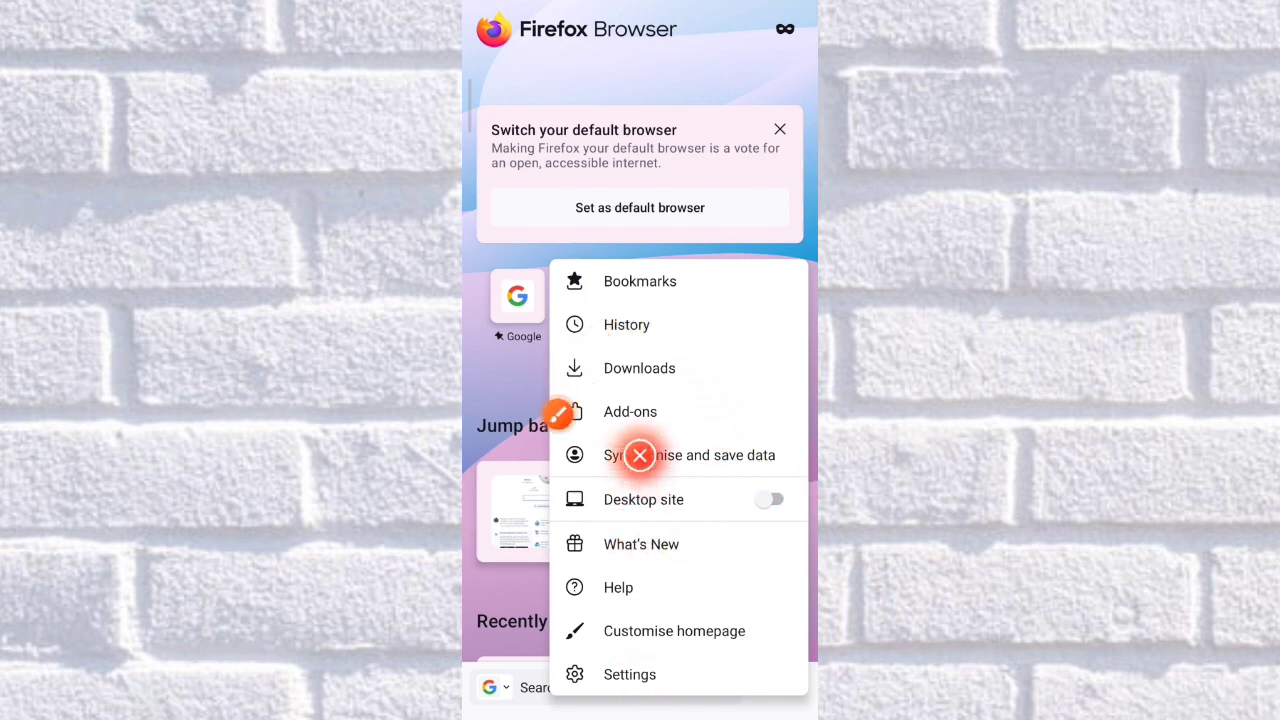
{"action": "left_click_drag", "start_coordinate": [558, 412], "coordinate": [797, 261]}
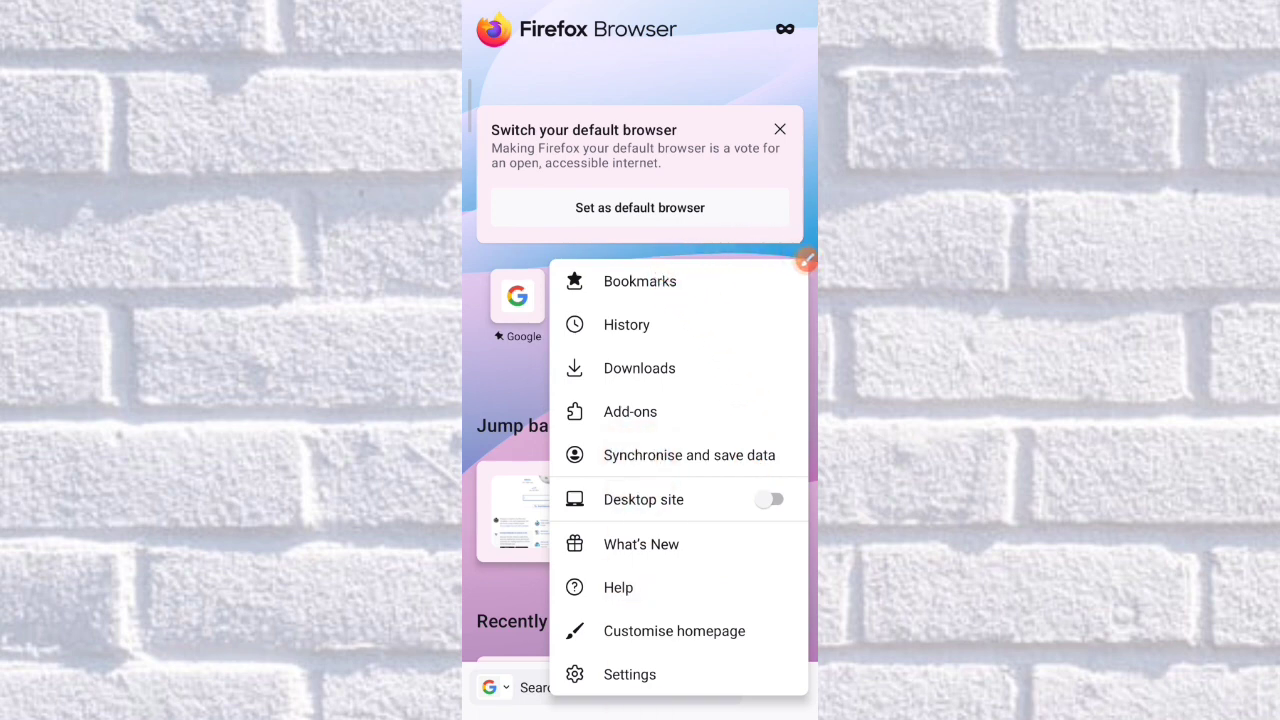
{"action": "mouse_move", "coordinate": [806, 260]}
{"action": "left_mouse_down"}
{"action": "mouse_move", "coordinate": [604, 350]}
{"action": "mouse_move", "coordinate": [581, 397]}
{"action": "mouse_move", "coordinate": [482, 389]}
{"action": "left_mouse_up"}
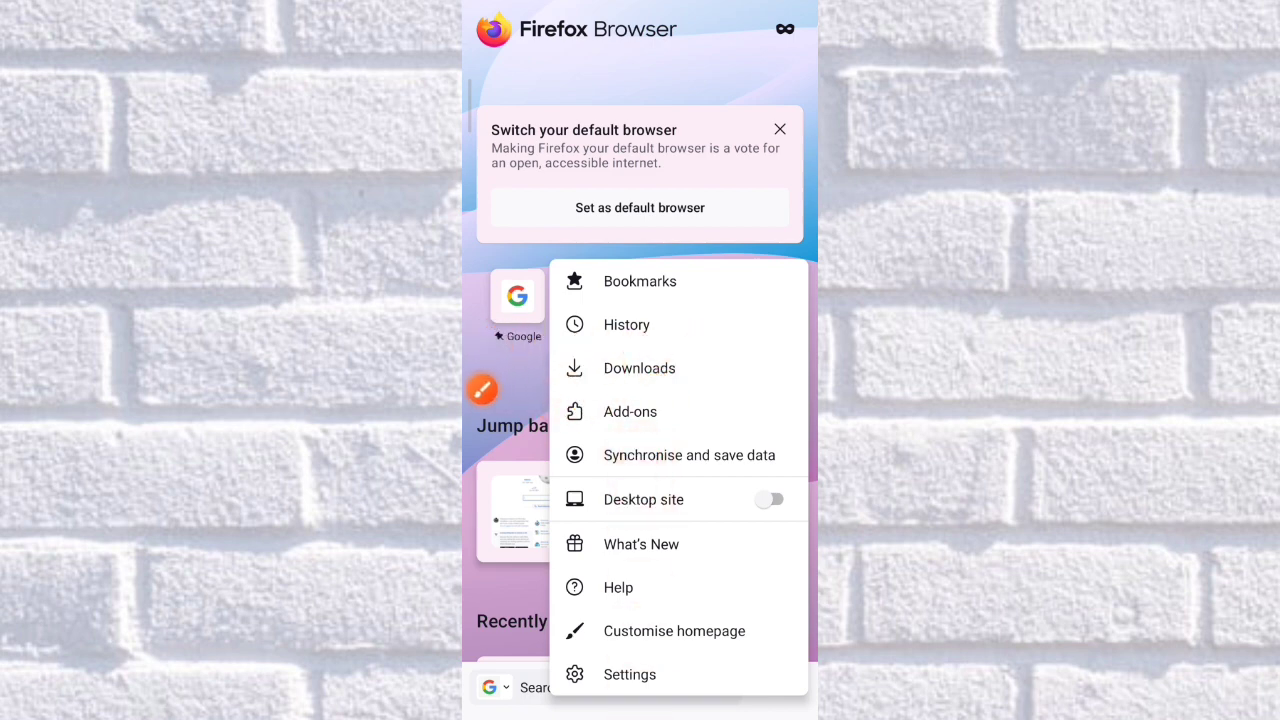
Open the Add-ons page from the main menu
{"action": "left_click", "coordinate": [630, 411]}
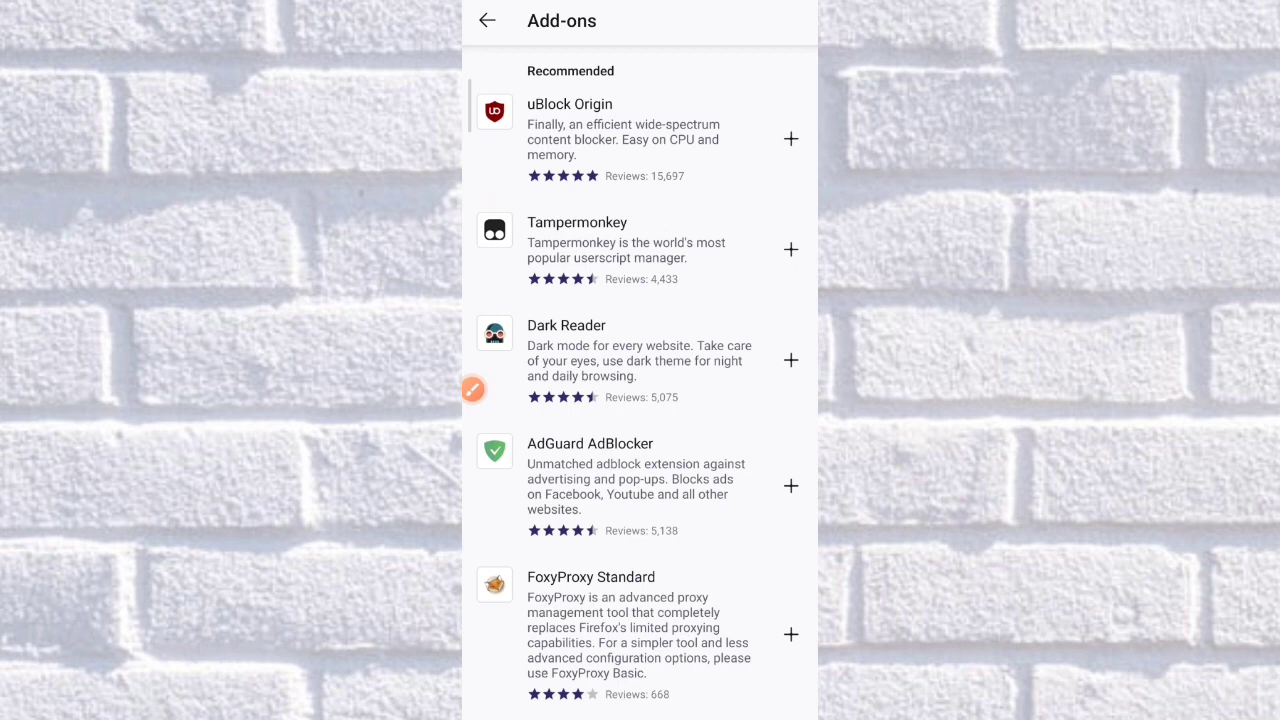
{"action": "scroll", "coordinate": [640, 460], "scroll_direction": "down", "scroll_amount": 2}
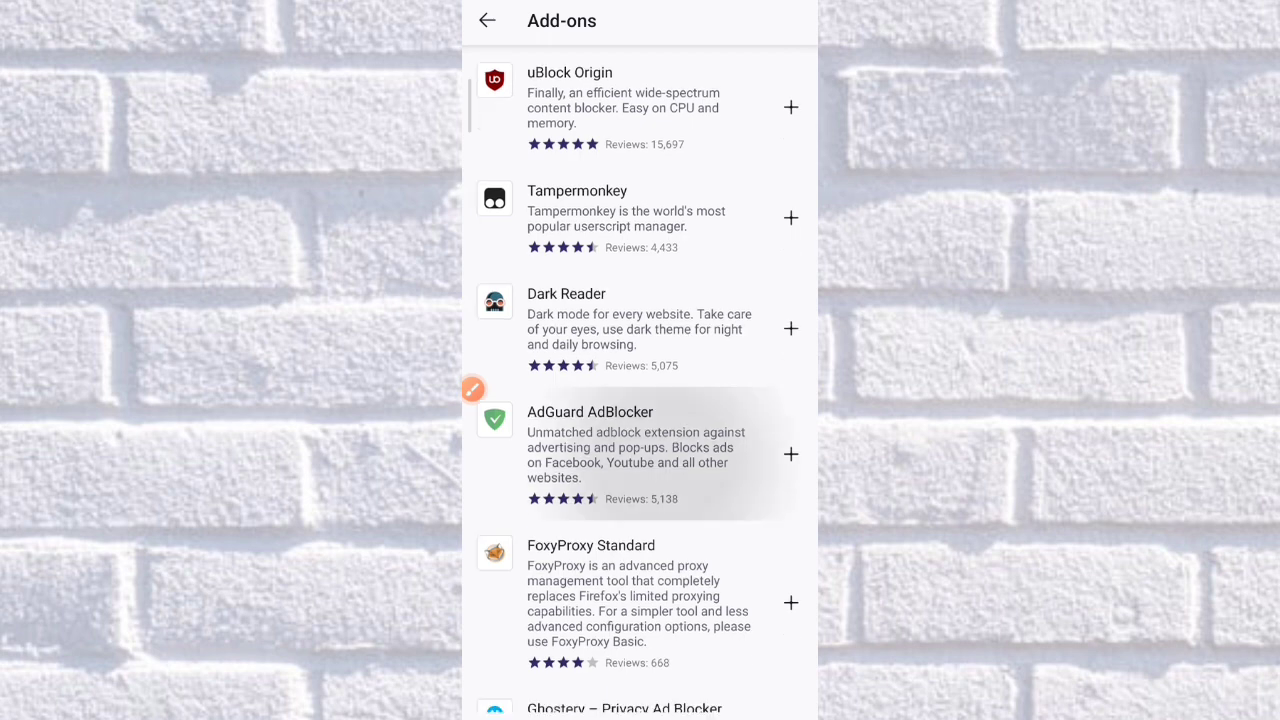
{"action": "scroll", "coordinate": [472, 389], "scroll_direction": "up", "scroll_amount": 2}
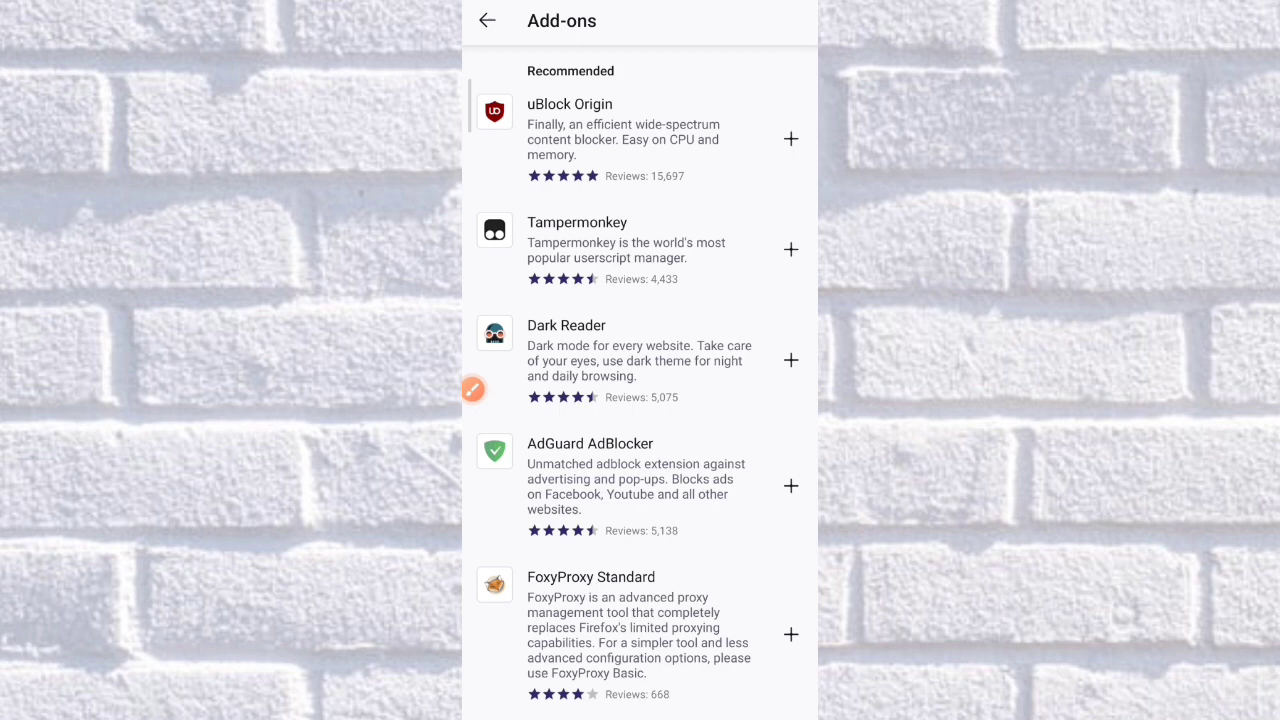
{"action": "scroll", "coordinate": [472, 389], "scroll_direction": "down", "scroll_amount": 1}
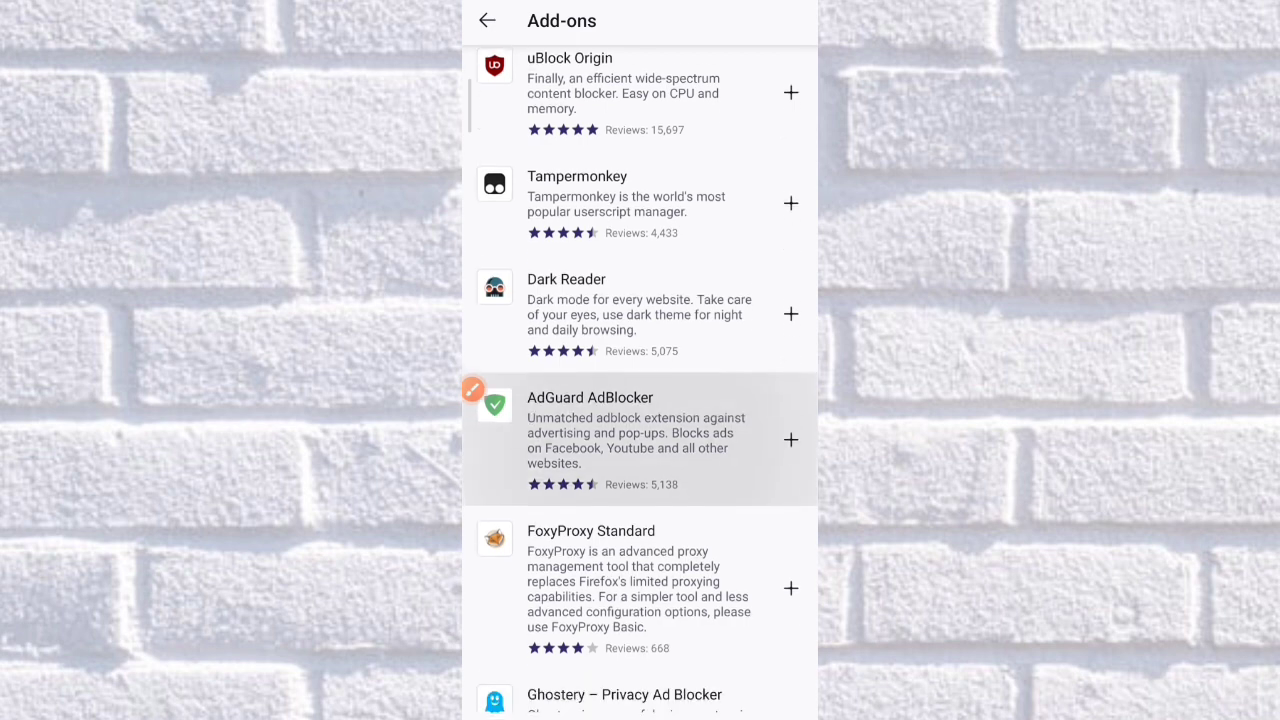
{"action": "scroll", "coordinate": [472, 389], "scroll_direction": "down", "scroll_amount": 1}
{"action": "scroll", "coordinate": [472, 389], "scroll_direction": "up", "scroll_amount": 2}
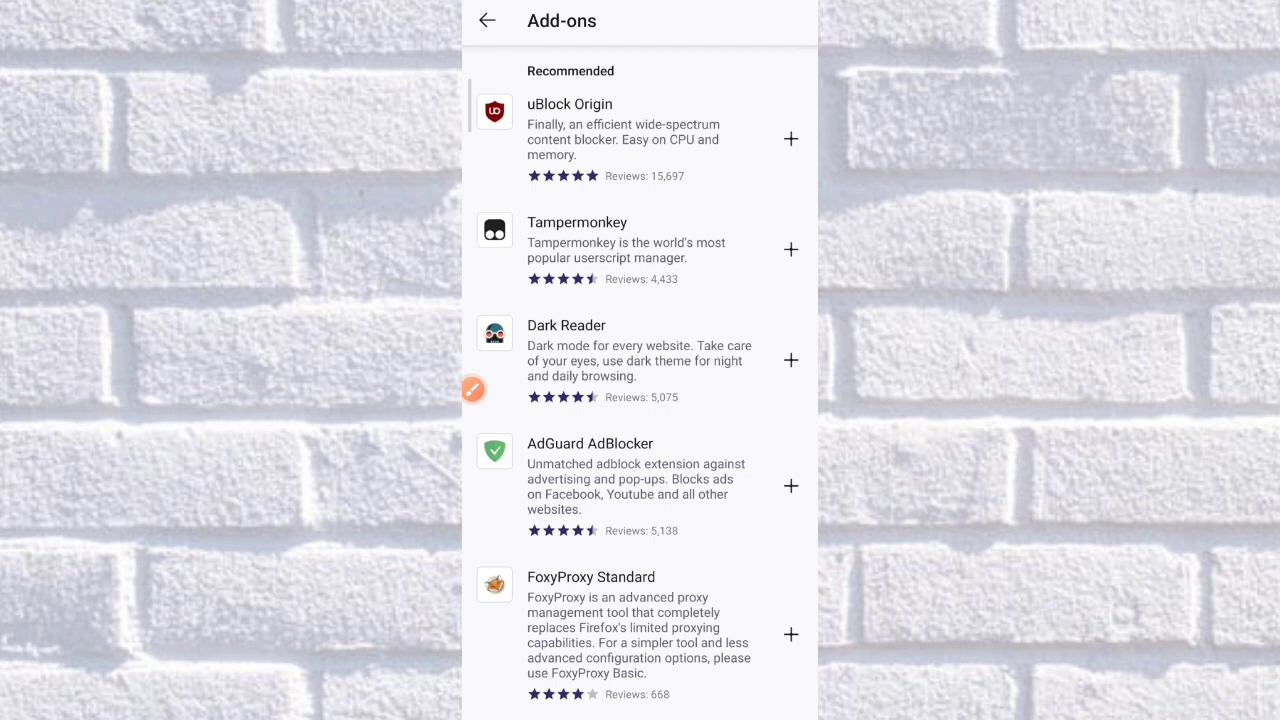
Scroll the Recommended add-ons list until Google Search Fixer is in view
{"action": "scroll", "coordinate": [472, 389], "scroll_direction": "down", "scroll_amount": 1}
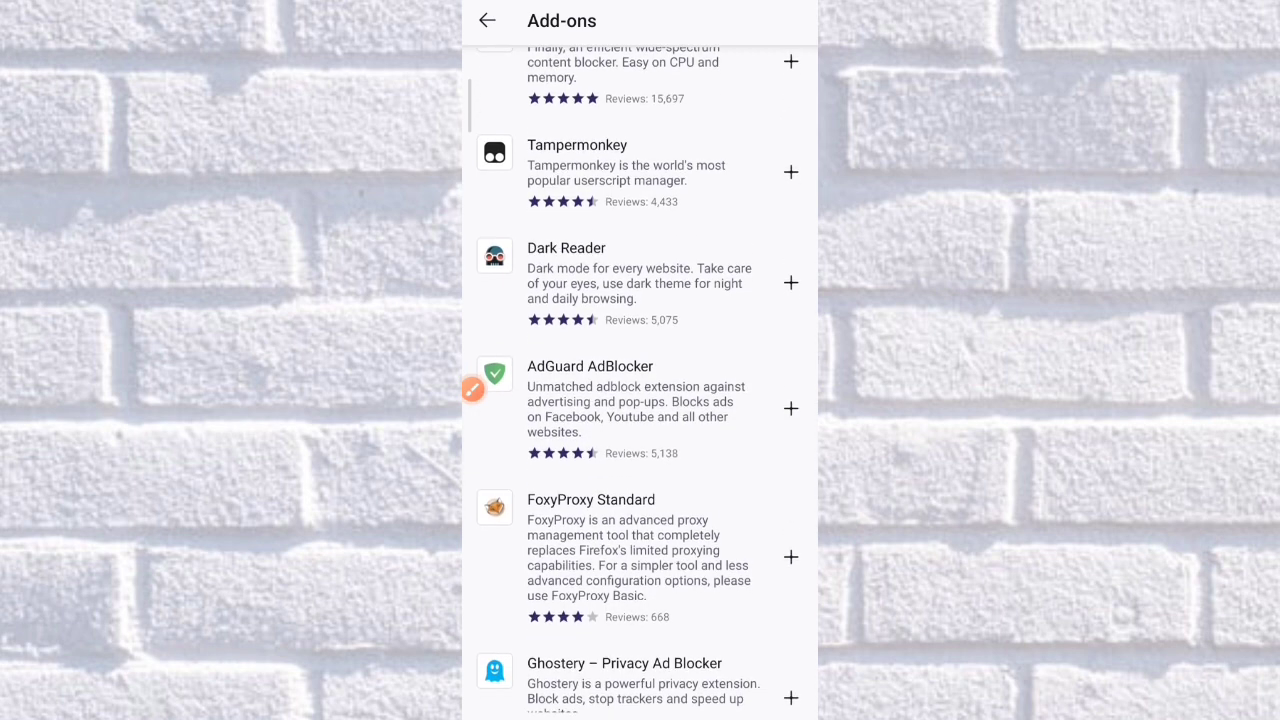
{"action": "scroll", "coordinate": [640, 520], "scroll_direction": "down", "scroll_amount": 1}
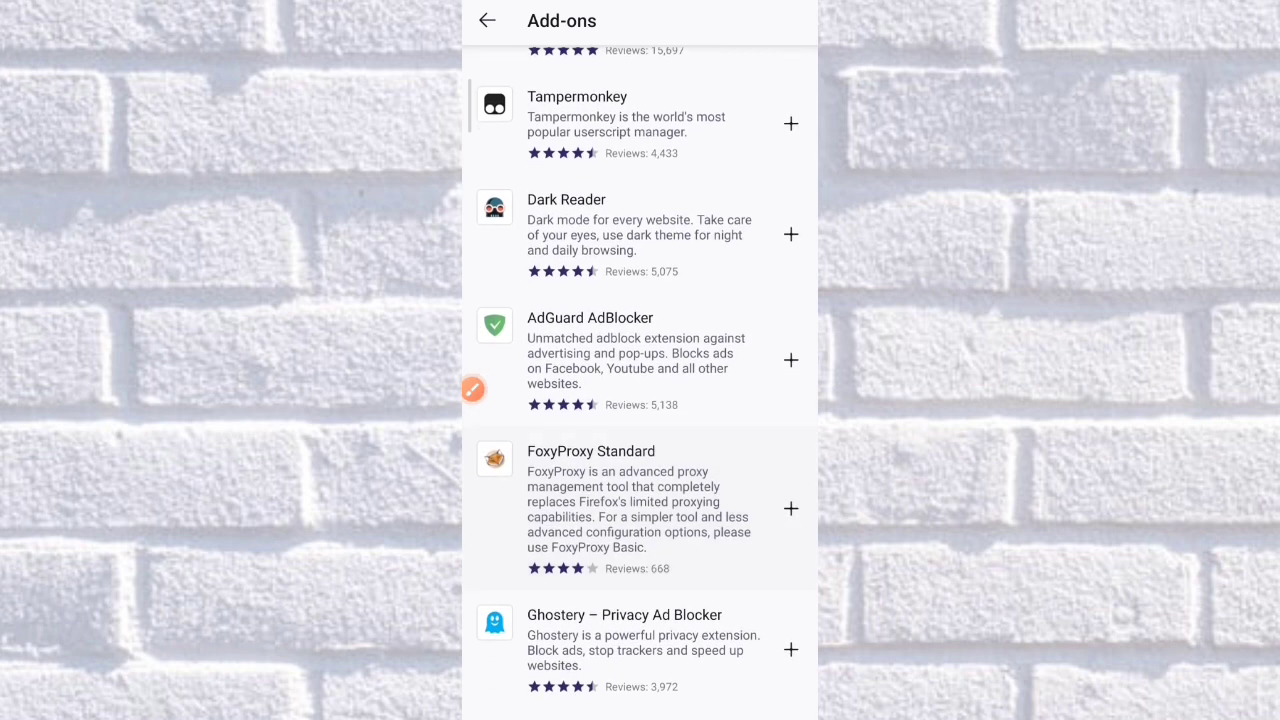
{"action": "scroll", "coordinate": [640, 400], "scroll_direction": "down", "scroll_amount": 2}
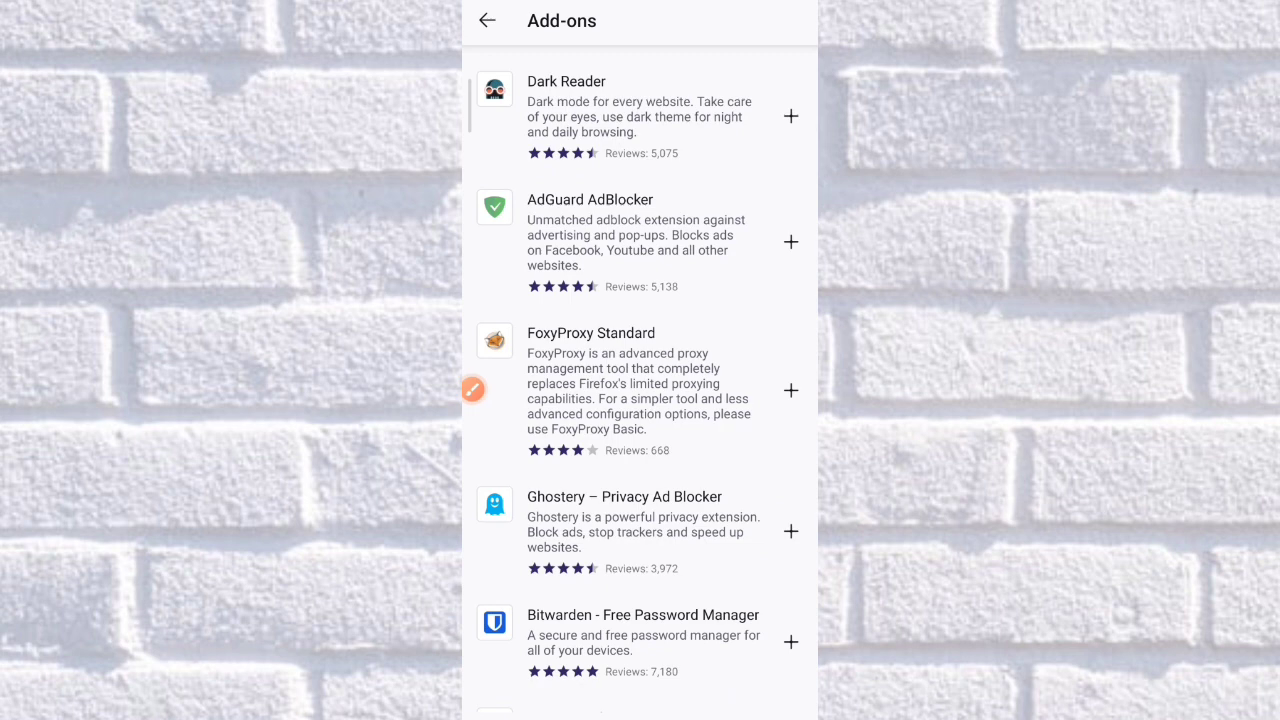
{"action": "scroll", "coordinate": [472, 389], "scroll_direction": "down", "scroll_amount": 2}
{"action": "scroll", "coordinate": [472, 389], "scroll_direction": "down", "scroll_amount": 5}
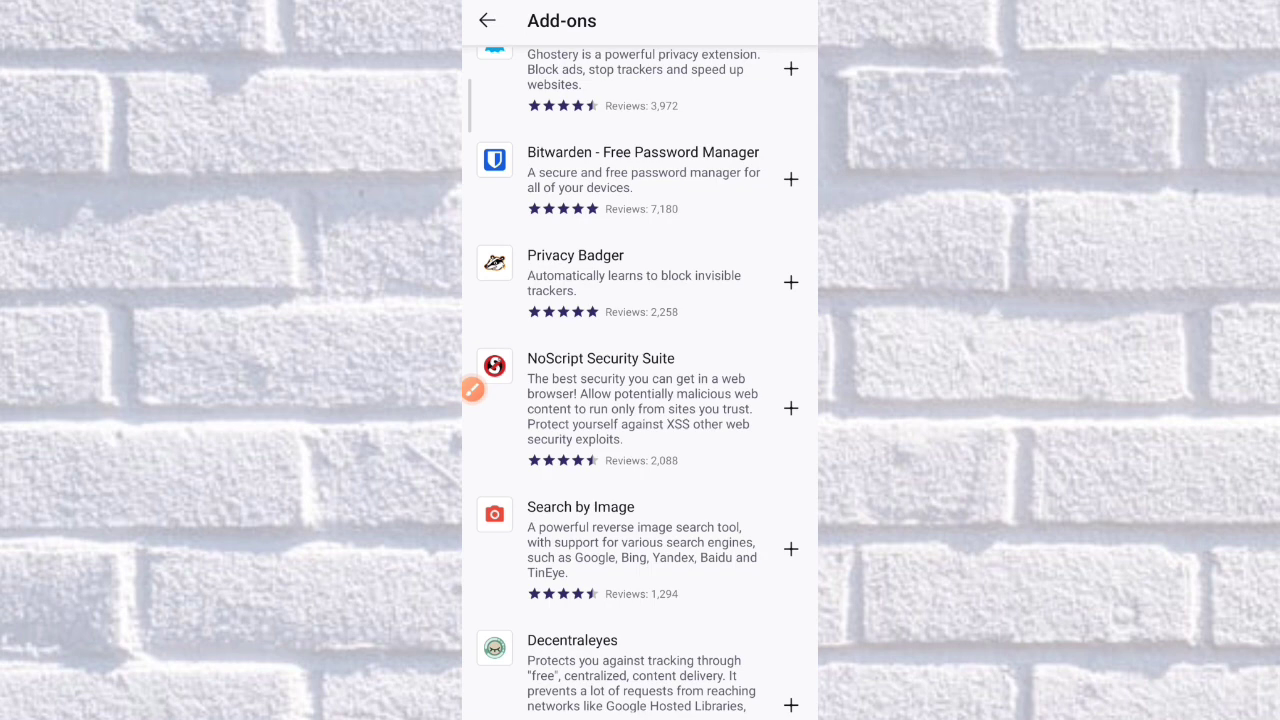
{"action": "scroll", "coordinate": [472, 389], "scroll_direction": "down", "scroll_amount": 3}
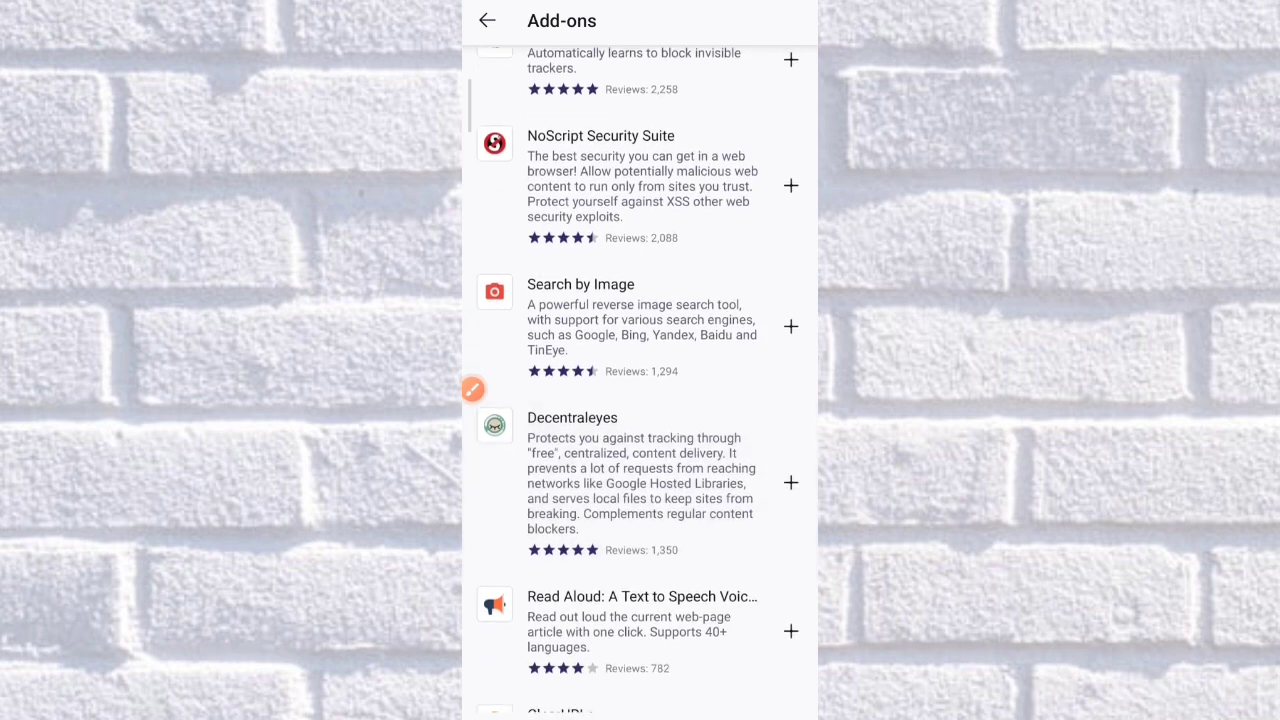
{"action": "scroll", "coordinate": [472, 389], "scroll_direction": "down", "scroll_amount": 2}
{"action": "scroll", "coordinate": [472, 389], "scroll_direction": "down", "scroll_amount": 1}
{"action": "scroll", "coordinate": [472, 389], "scroll_direction": "down", "scroll_amount": 2}
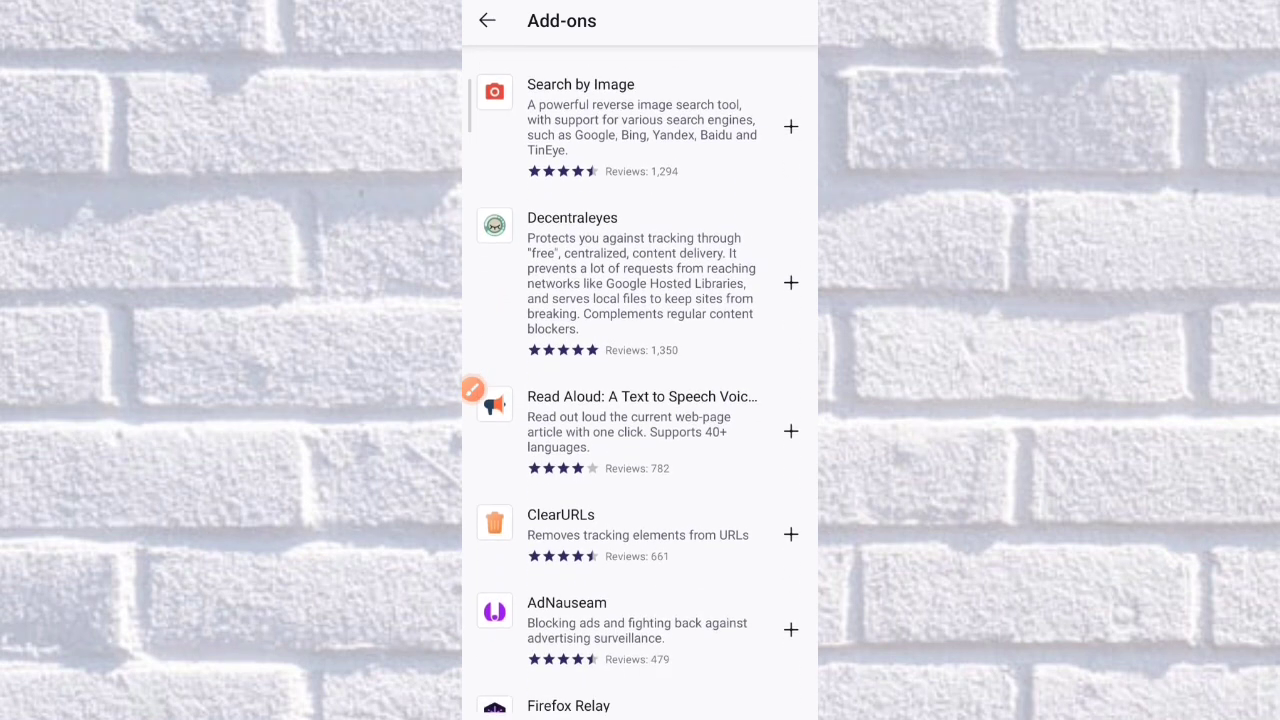
{"action": "scroll", "coordinate": [472, 389], "scroll_direction": "down", "scroll_amount": 2}
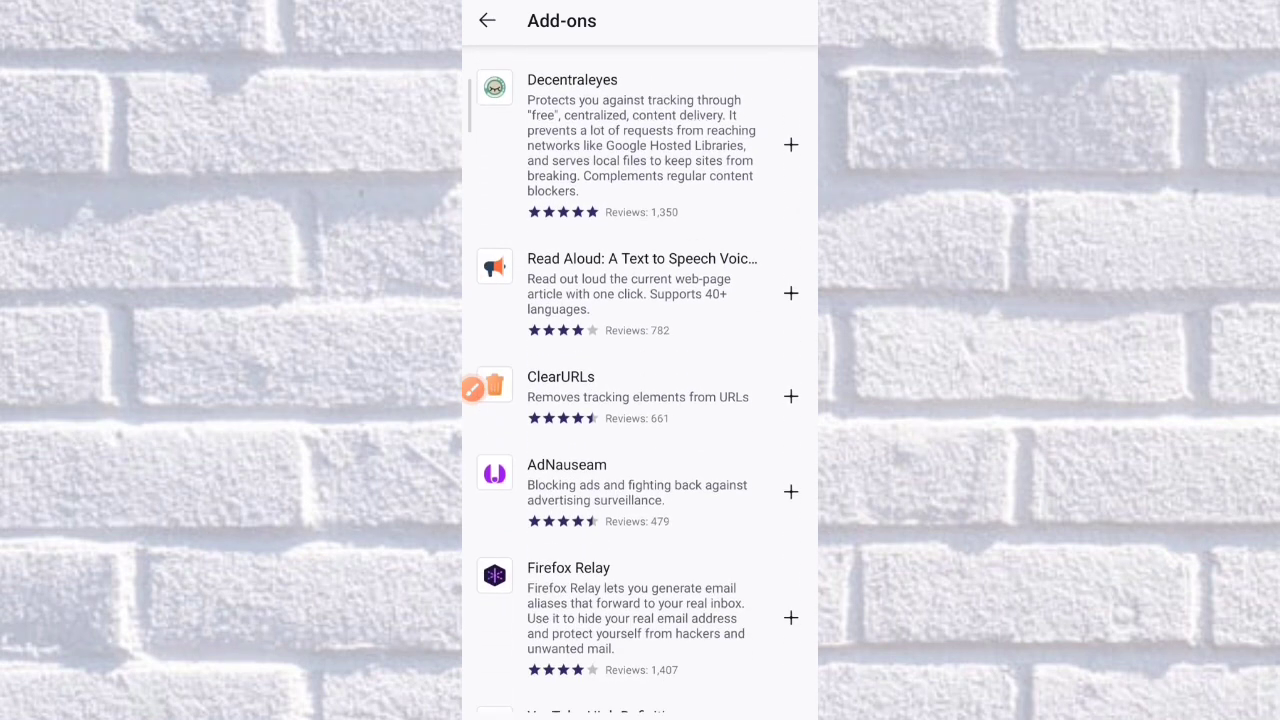
{"action": "scroll", "coordinate": [472, 389], "scroll_direction": "down", "scroll_amount": 2}
{"action": "scroll", "coordinate": [472, 389], "scroll_direction": "down", "scroll_amount": 5}
{"action": "scroll", "coordinate": [472, 389], "scroll_direction": "down", "scroll_amount": 5}
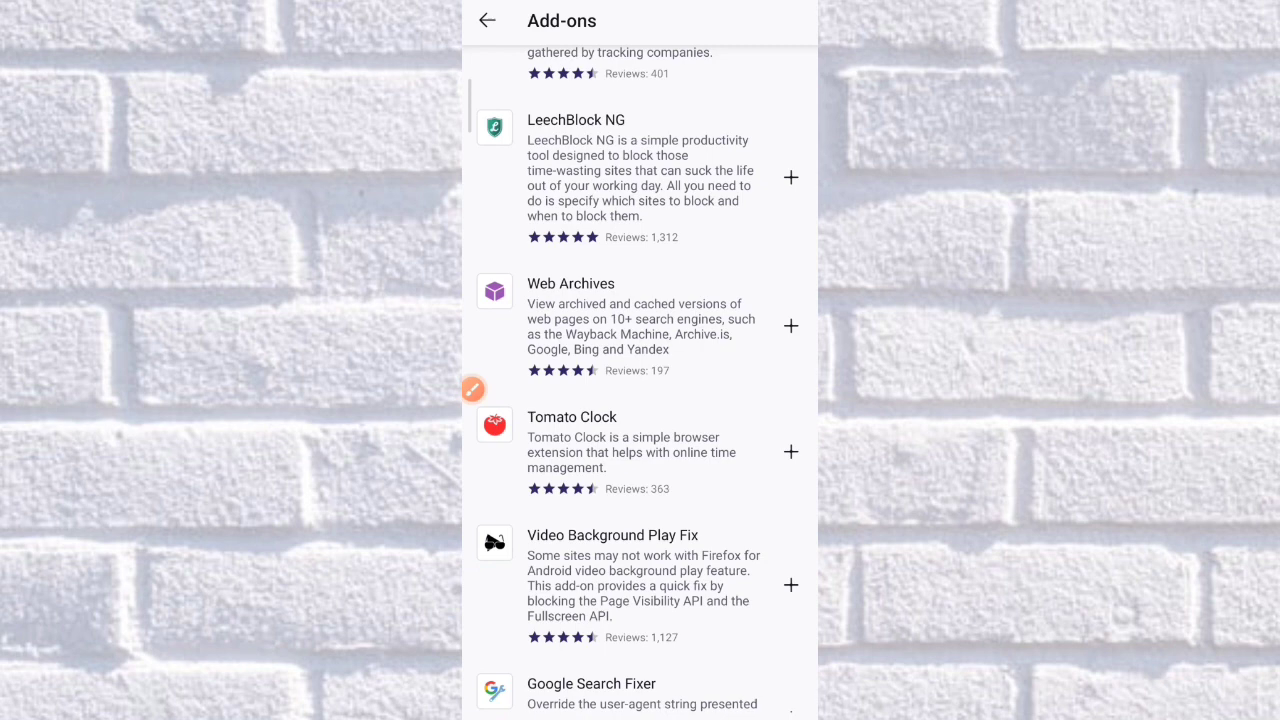
{"action": "scroll", "coordinate": [472, 389], "scroll_direction": "down", "scroll_amount": 1}
{"action": "scroll", "coordinate": [472, 389], "scroll_direction": "up", "scroll_amount": 3}
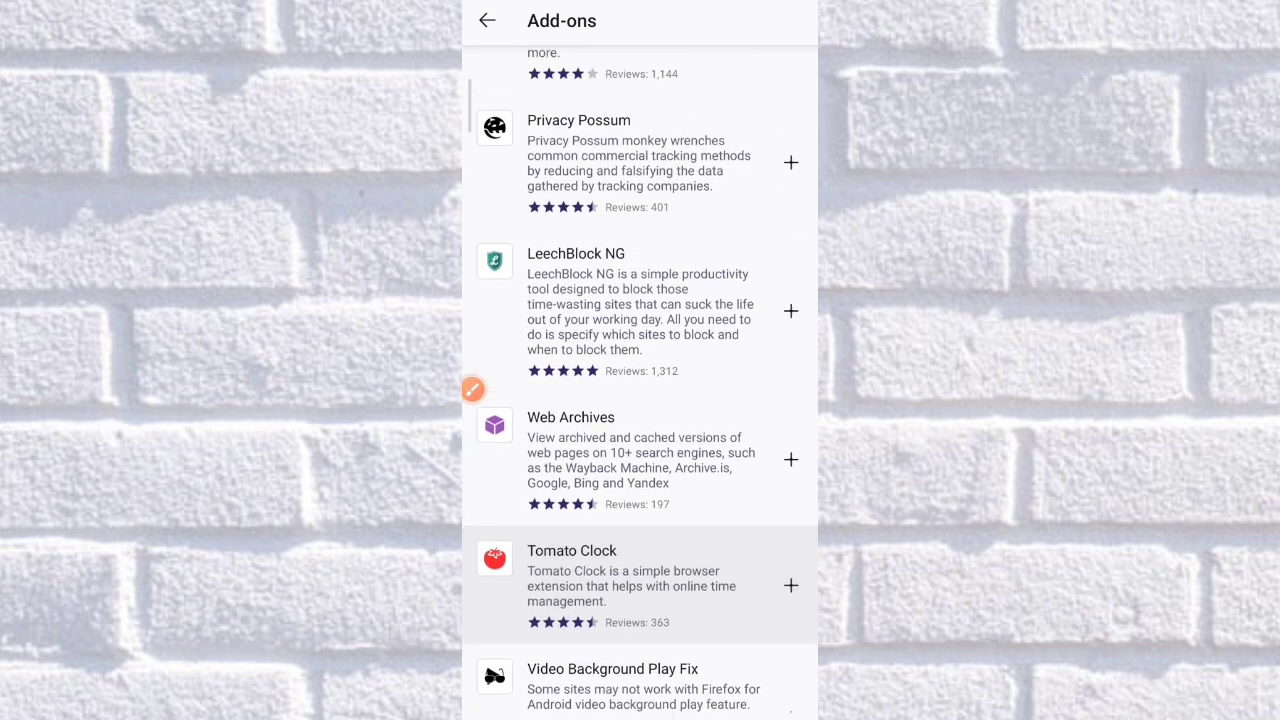
{"action": "scroll", "coordinate": [472, 389], "scroll_direction": "up", "scroll_amount": 1}
{"action": "scroll", "coordinate": [472, 389], "scroll_direction": "up", "scroll_amount": 2}
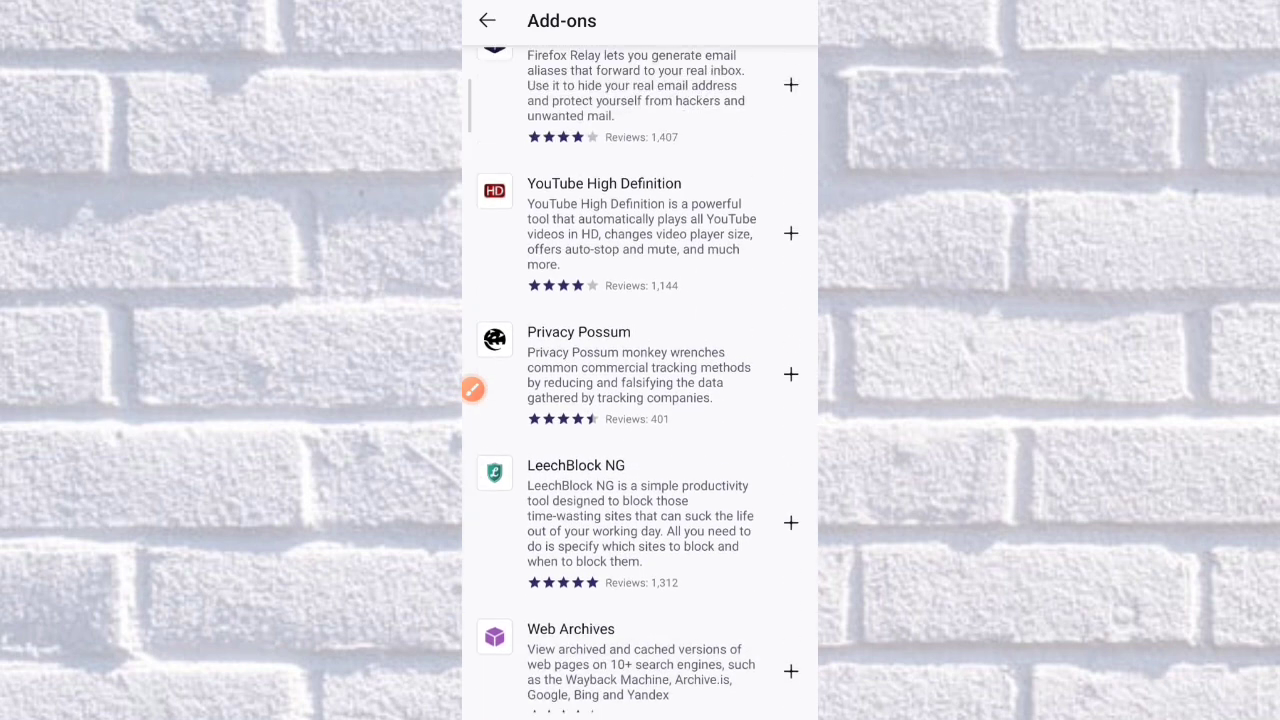
{"action": "scroll", "coordinate": [472, 389], "scroll_direction": "up", "scroll_amount": 2}
{"action": "scroll", "coordinate": [472, 389], "scroll_direction": "up", "scroll_amount": 2}
{"action": "scroll", "coordinate": [472, 389], "scroll_direction": "up", "scroll_amount": 1}
{"action": "scroll", "coordinate": [472, 389], "scroll_direction": "up", "scroll_amount": 4}
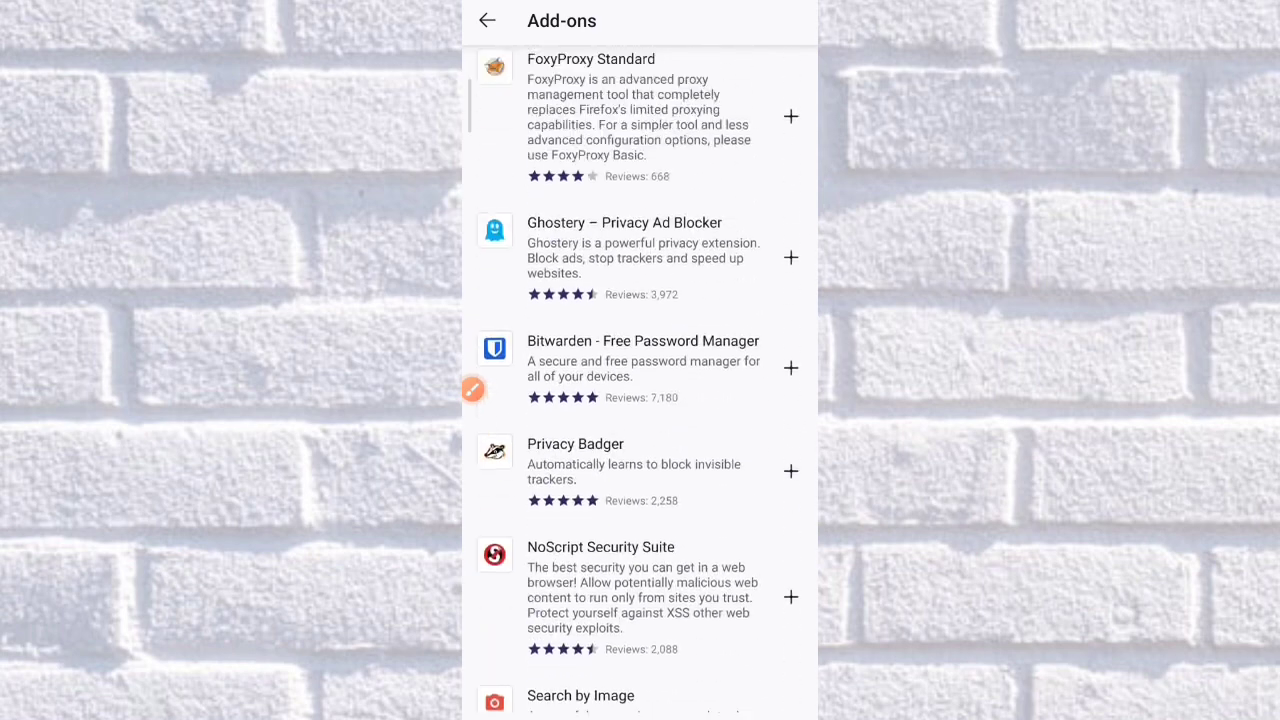
{"action": "scroll", "coordinate": [472, 389], "scroll_direction": "up", "scroll_amount": 2}
{"action": "scroll", "coordinate": [472, 389], "scroll_direction": "down", "scroll_amount": 5}
{"action": "scroll", "coordinate": [472, 389], "scroll_direction": "down", "scroll_amount": 5}
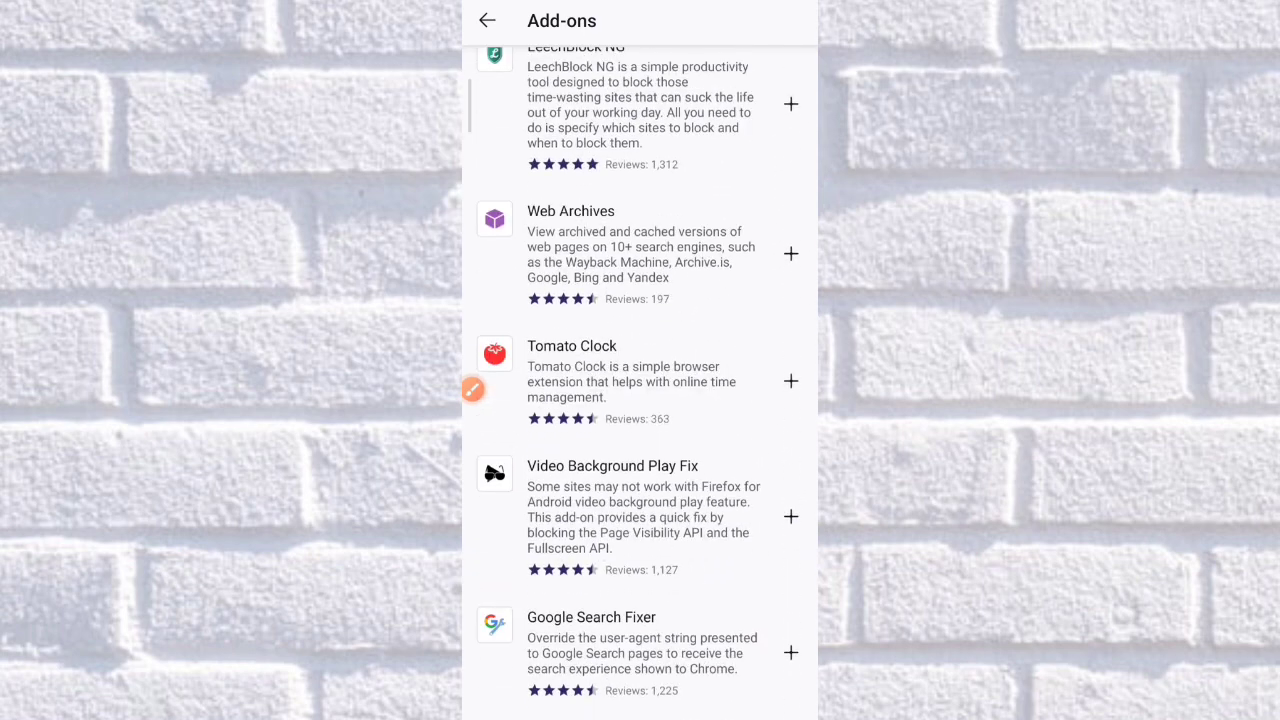
Add Google Search Fixer with its + button and approve the permission prompt
{"action": "left_click", "coordinate": [791, 689]}
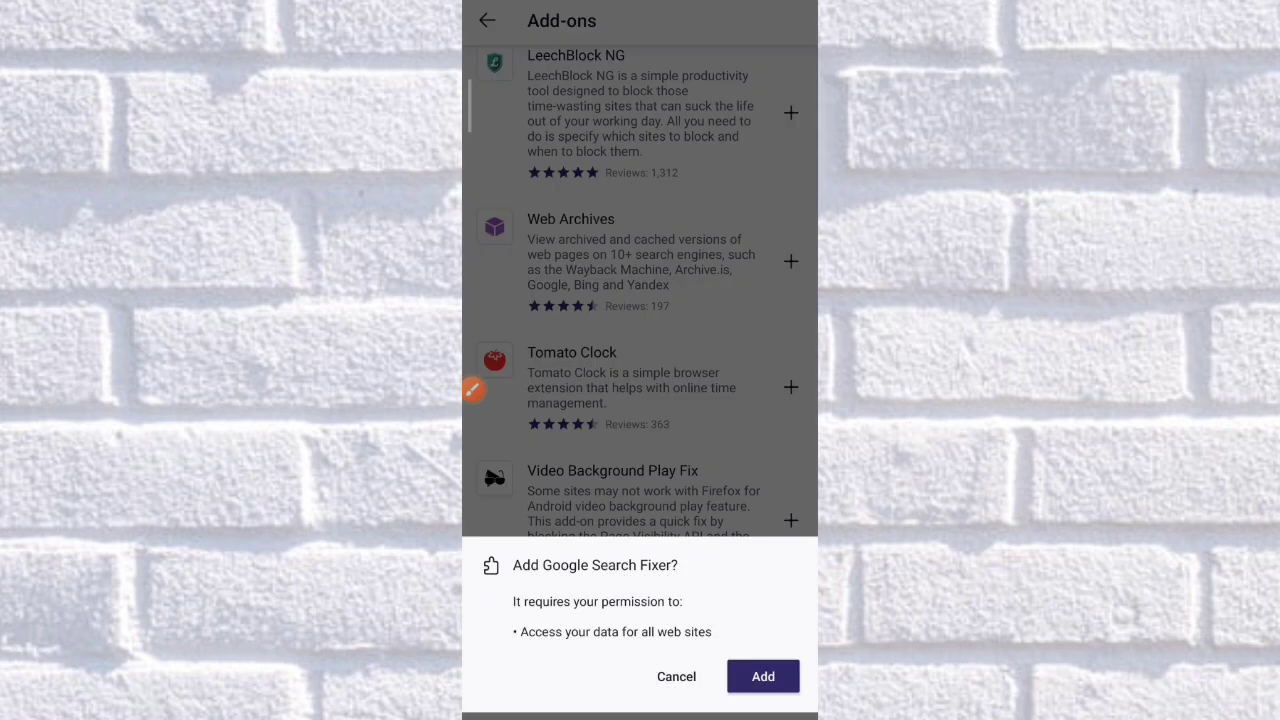
{"action": "left_click_drag", "start_coordinate": [472, 389], "coordinate": [783, 664]}
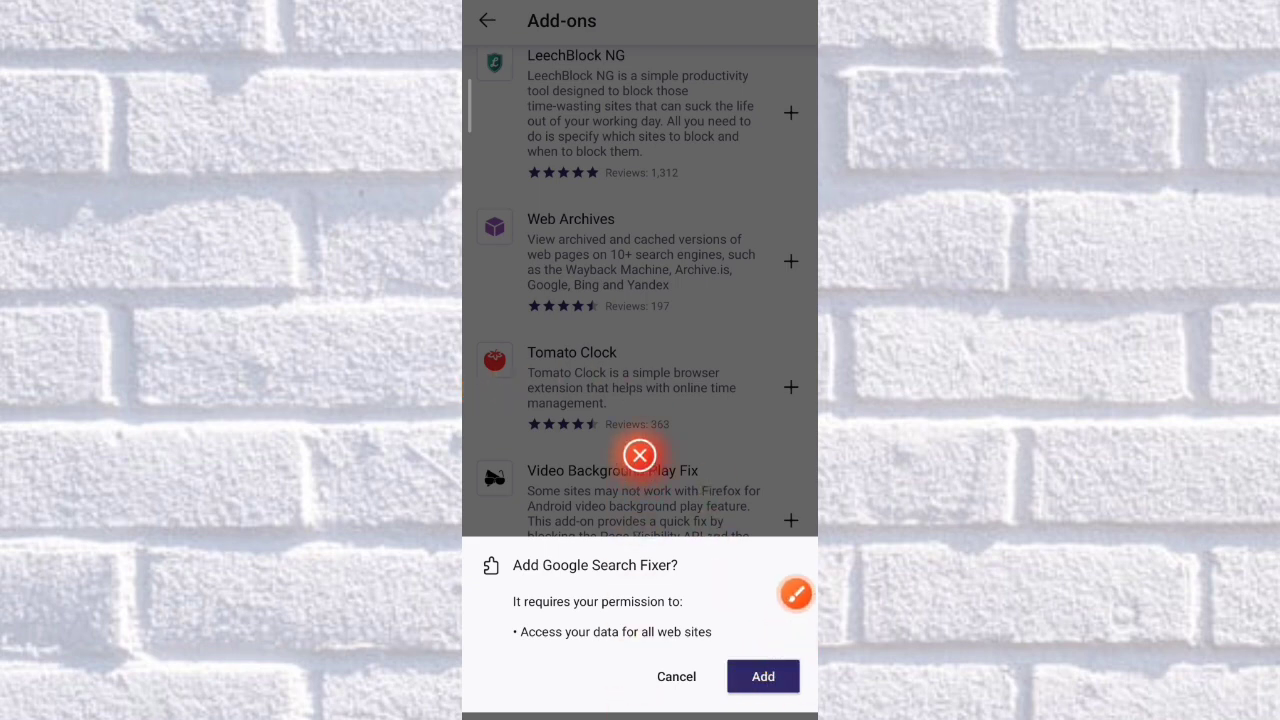
{"action": "left_click_drag", "start_coordinate": [783, 664], "coordinate": [797, 510]}
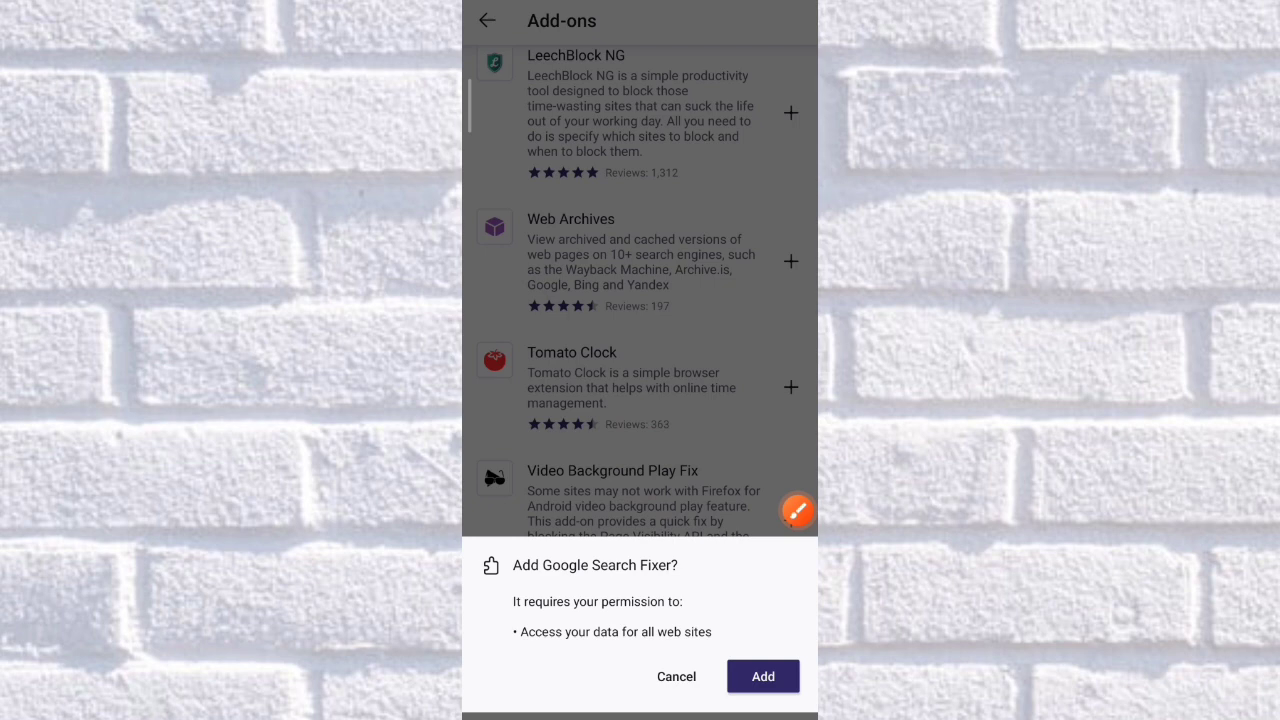
{"action": "left_click", "coordinate": [763, 676]}
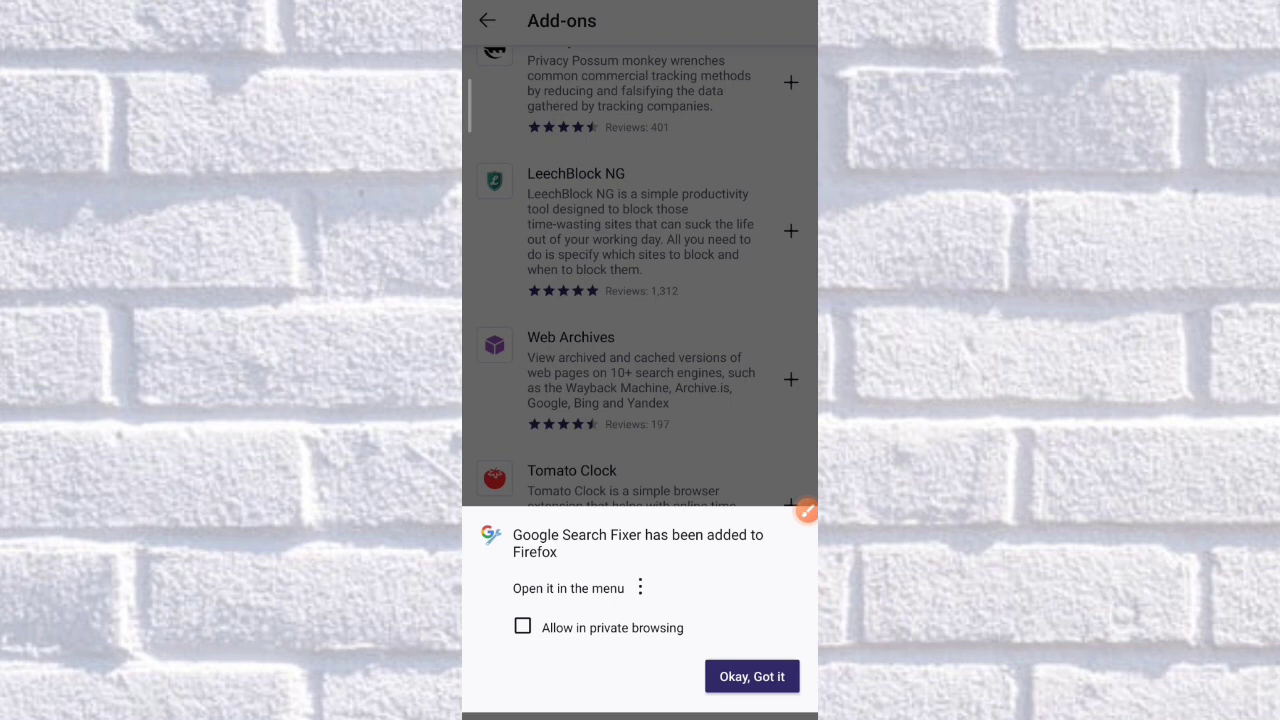
{"action": "left_click_drag", "start_coordinate": [806, 512], "coordinate": [710, 681]}
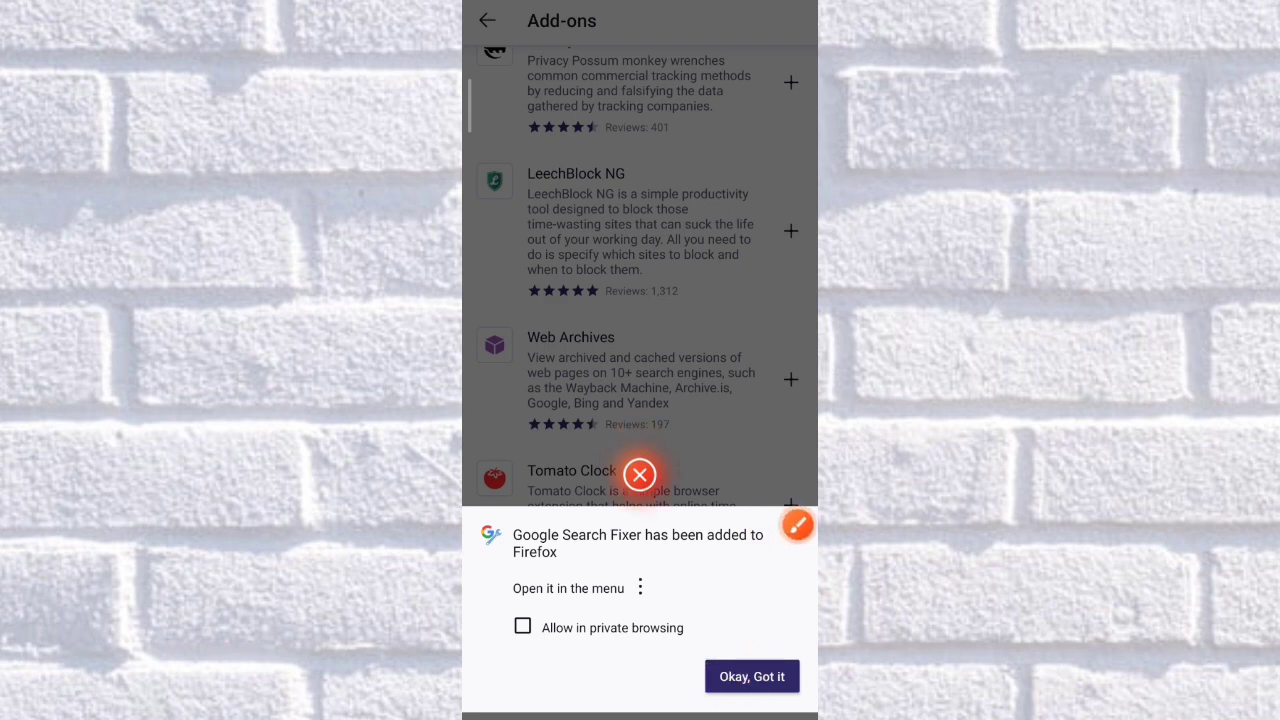
Dismiss the install notice and reopen Add-ons to see Google Search Fixer under Enabled
{"action": "left_click", "coordinate": [752, 676]}
{"action": "left_click", "coordinate": [487, 20]}
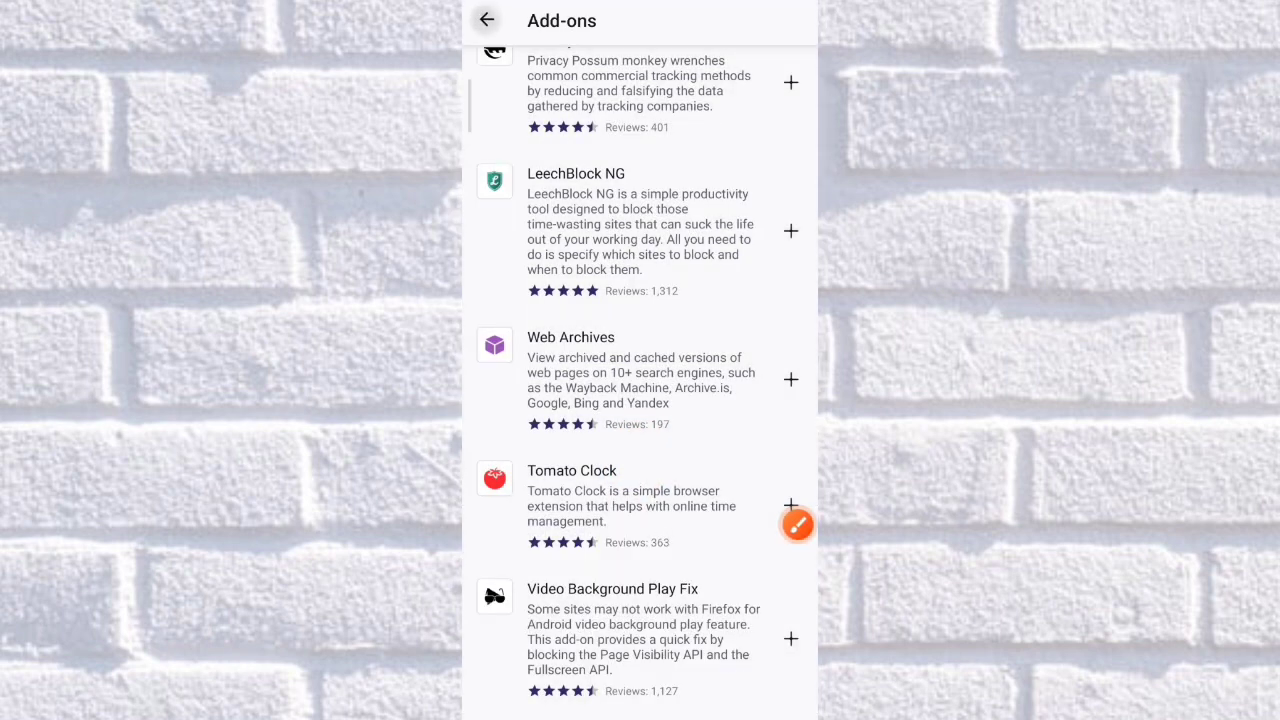
{"action": "left_click", "coordinate": [801, 687]}
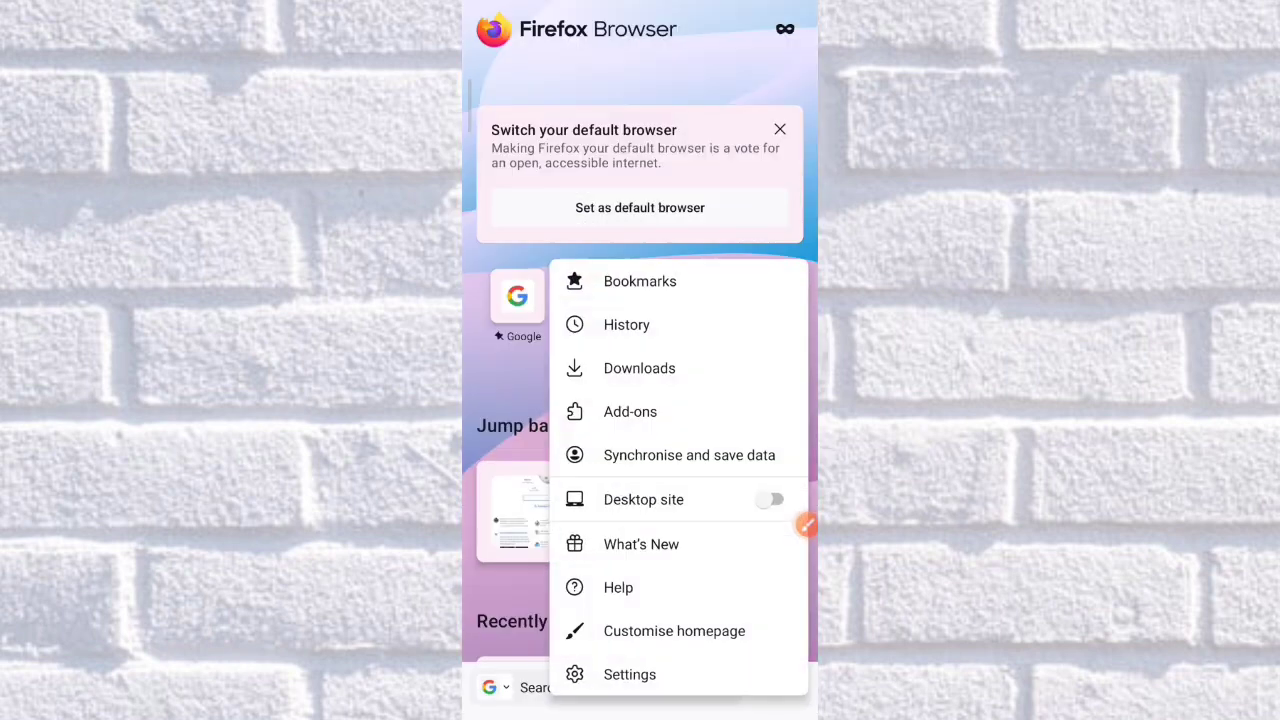
{"action": "left_click", "coordinate": [630, 411]}
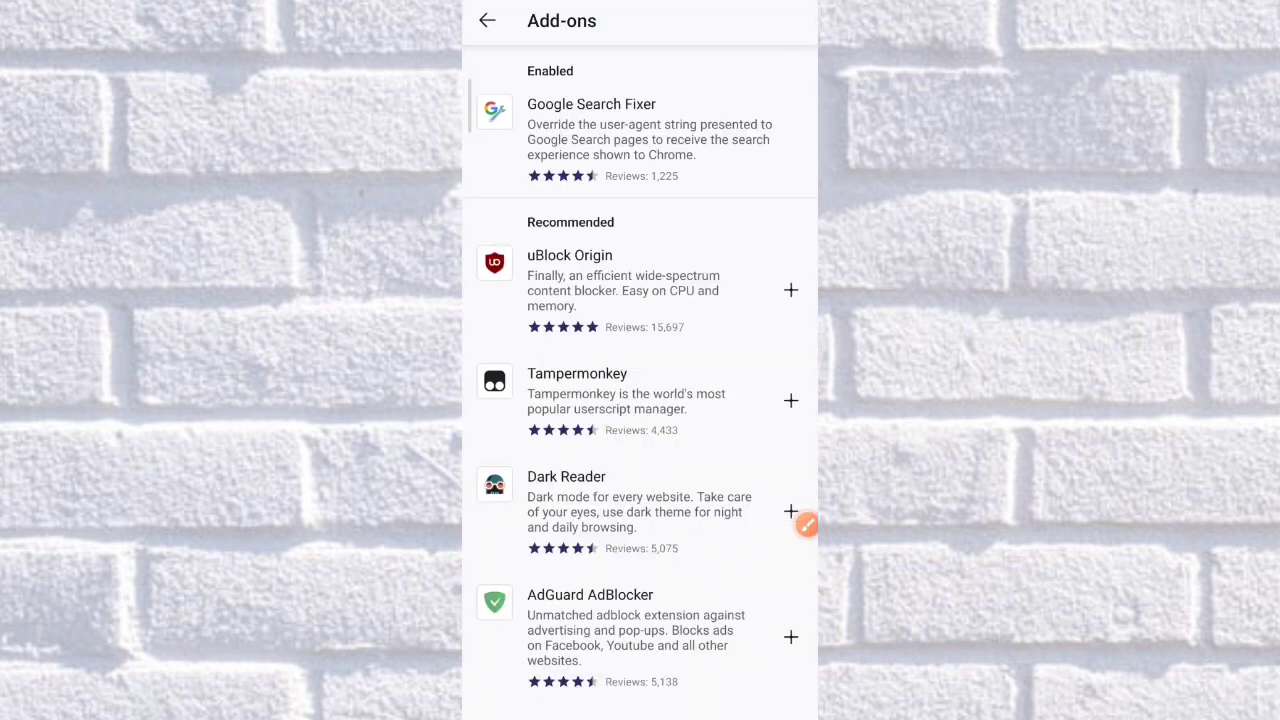
Cancel the Dark Reader install prompt and return to the Firefox start page
{"action": "left_click", "coordinate": [791, 511]}
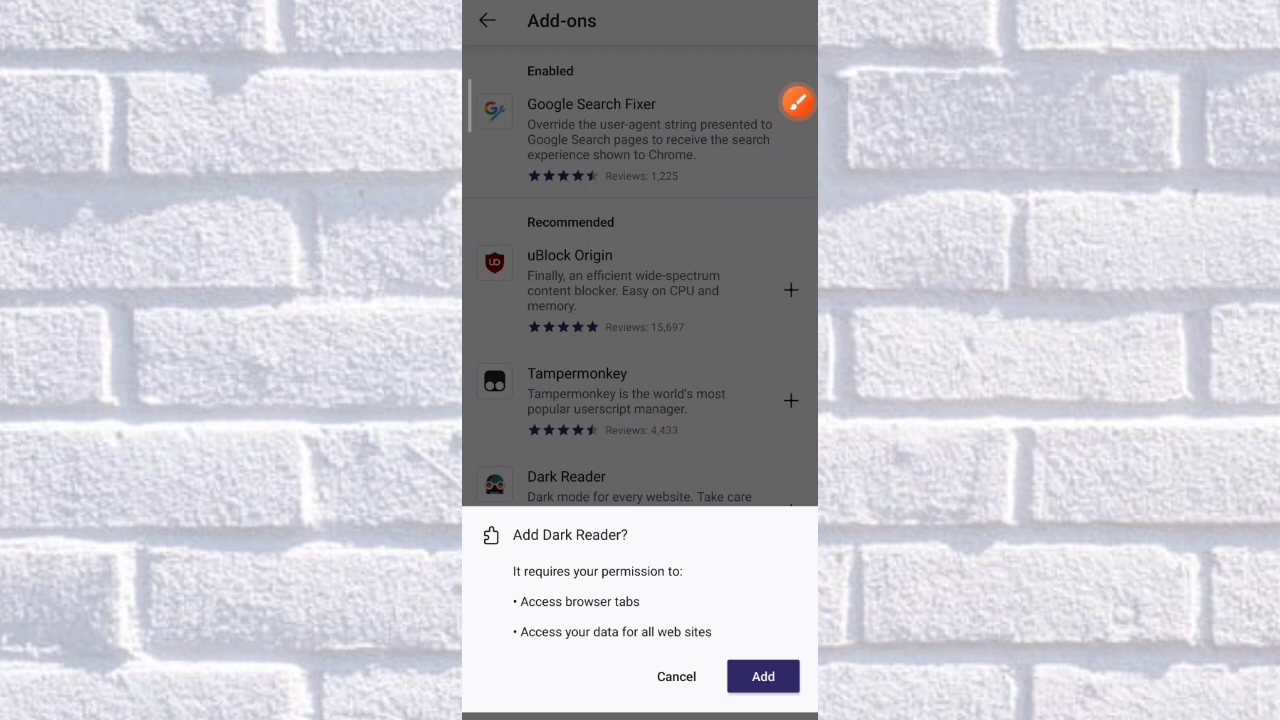
{"action": "key", "text": "Escape"}
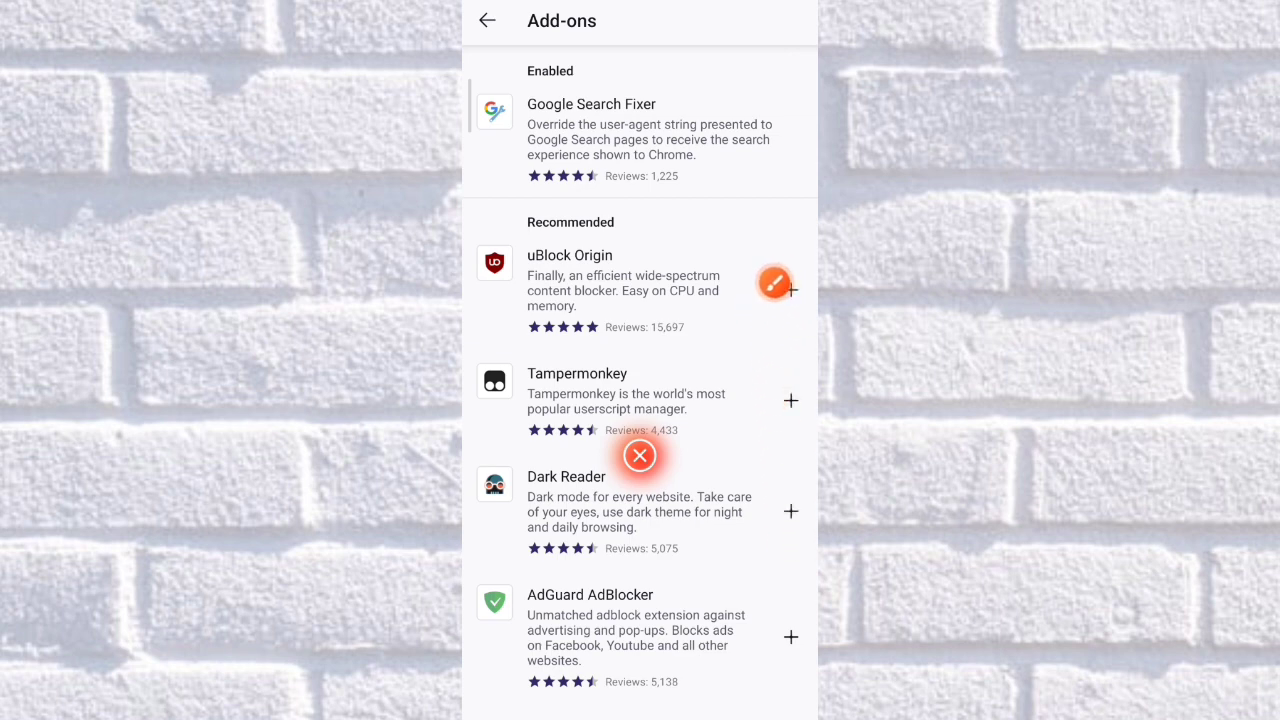
{"action": "left_click", "coordinate": [797, 106]}
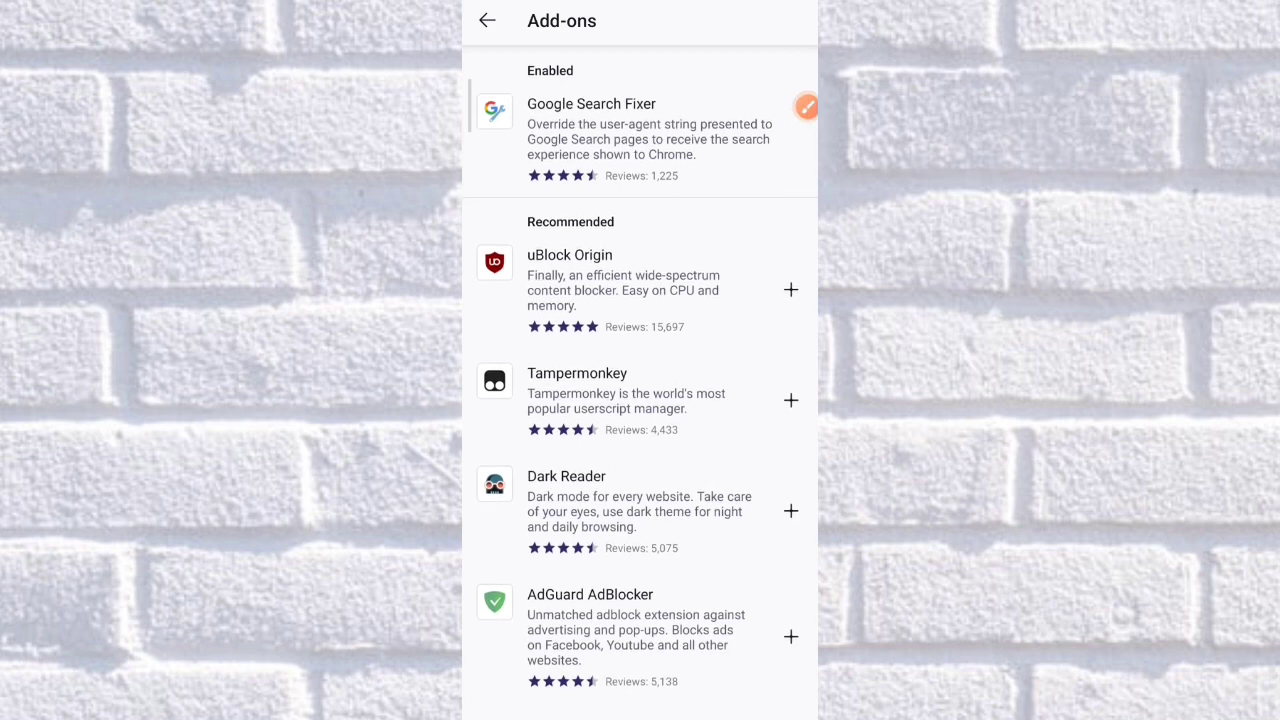
{"action": "key", "text": "Escape"}
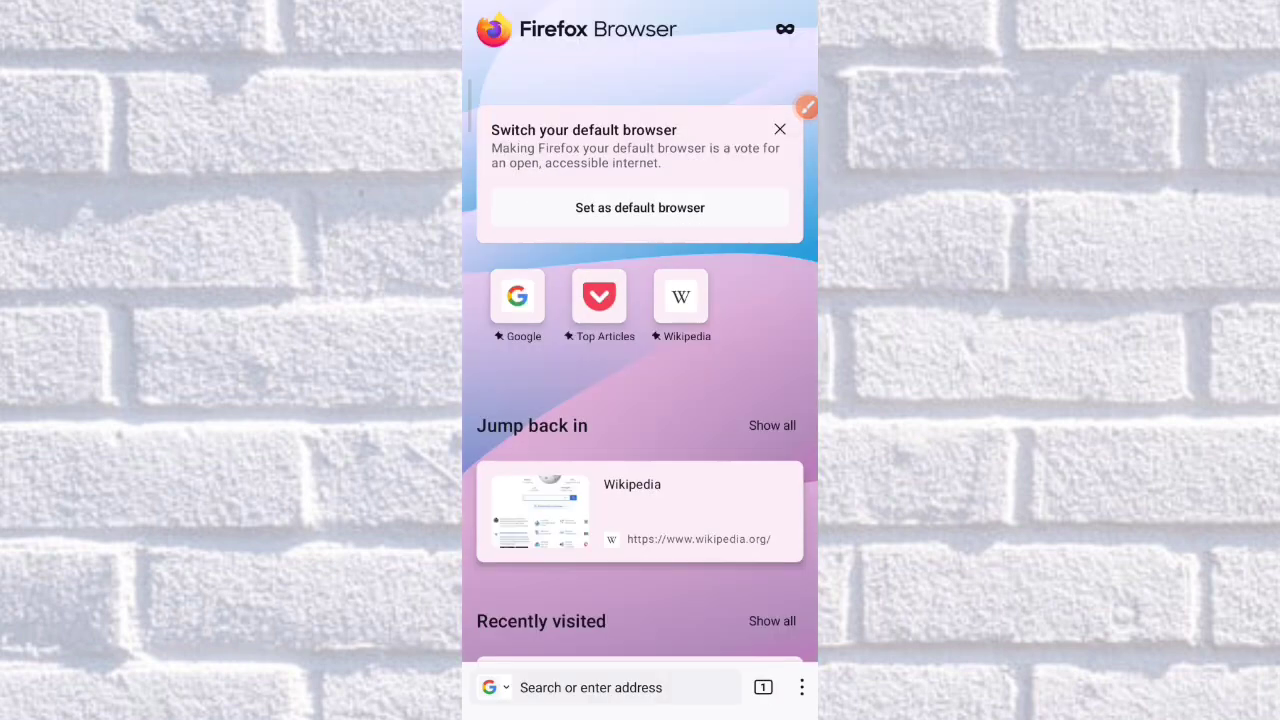